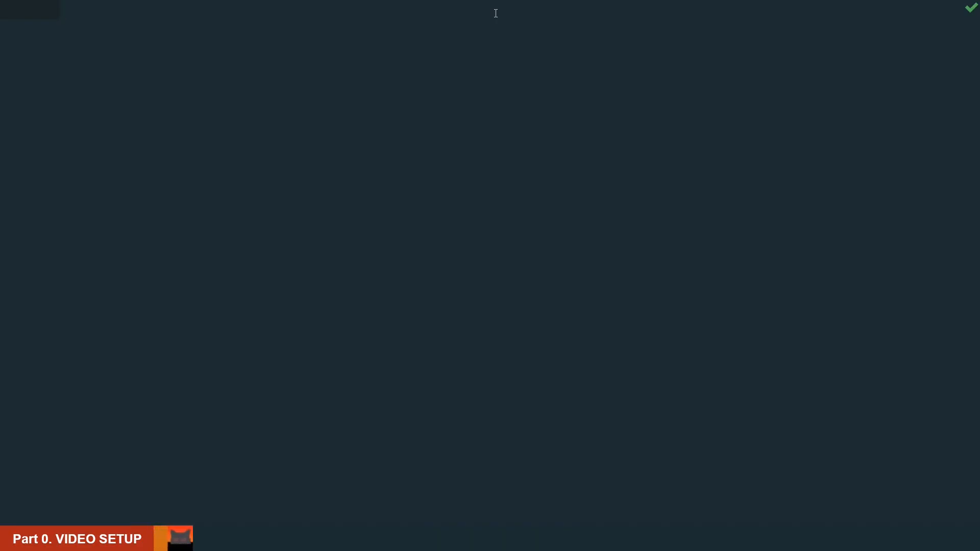
type("import cv2")
Lay out import cv2, the DirectShow VideoCapture and WIDTH, HEIGHT = 800, 600 on separate lines
key("Return")
key("Return")
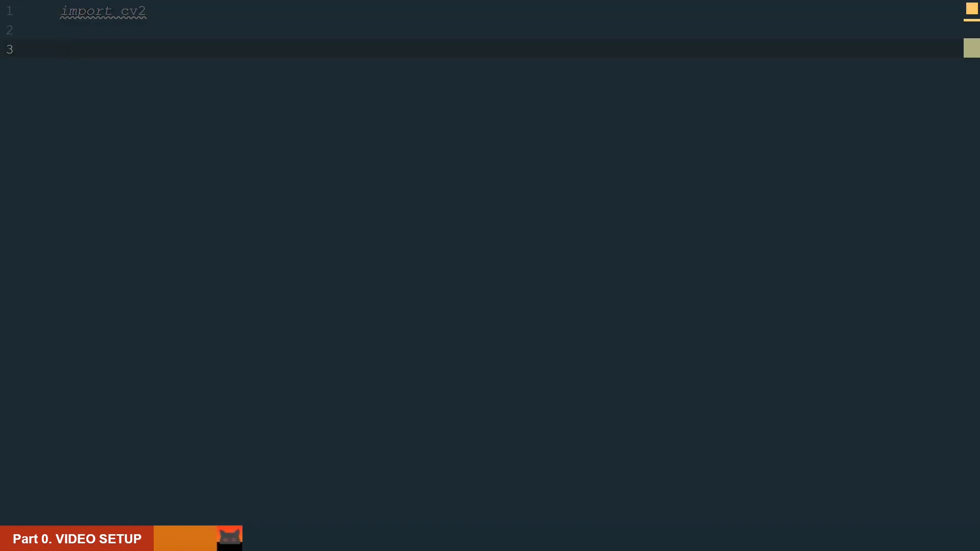
type("cap = cv2.VideoCapture(0 + cv2.CAP_DSHOW")
key("Return")
key("Return")
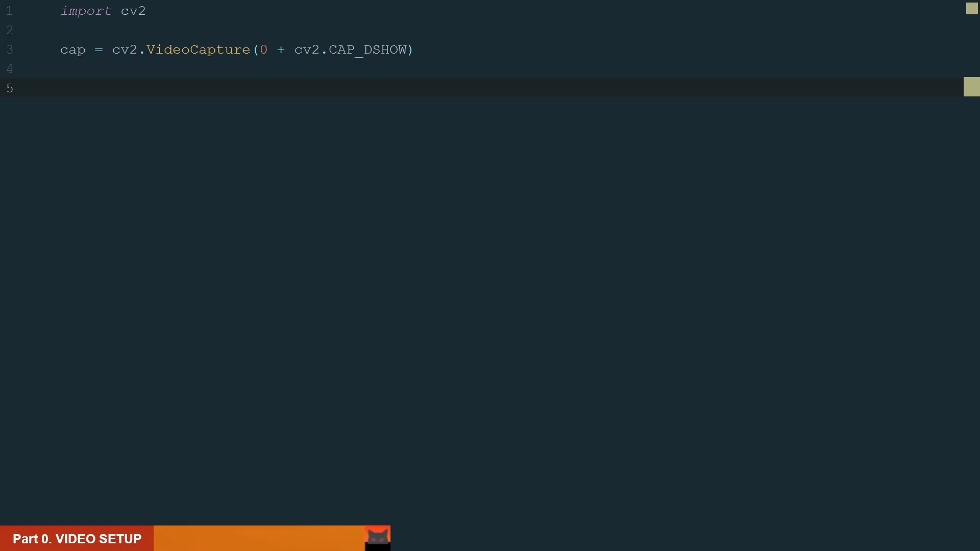
type("WIDTH, HEIGHT = 800, 600")
key("Return")
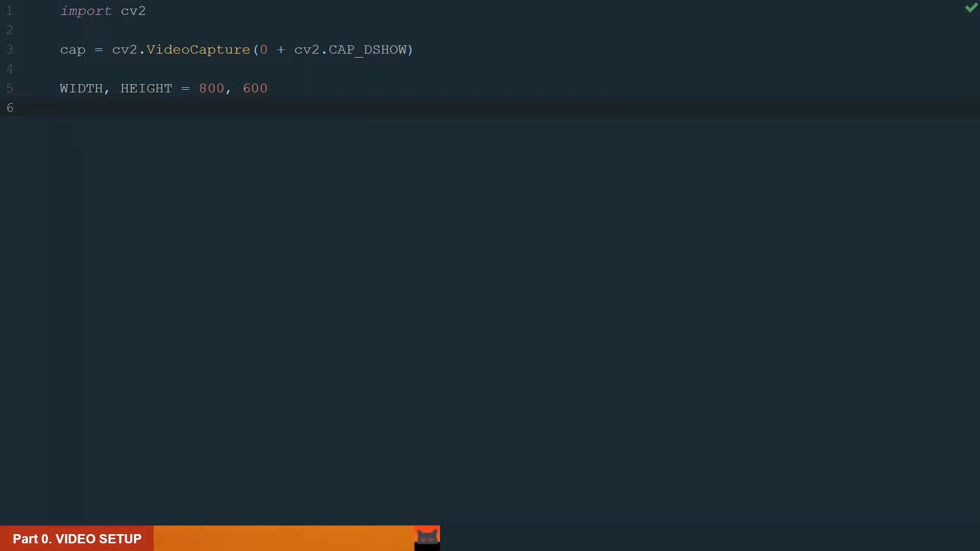
type("cap.set(cv2.CAP_PROP")
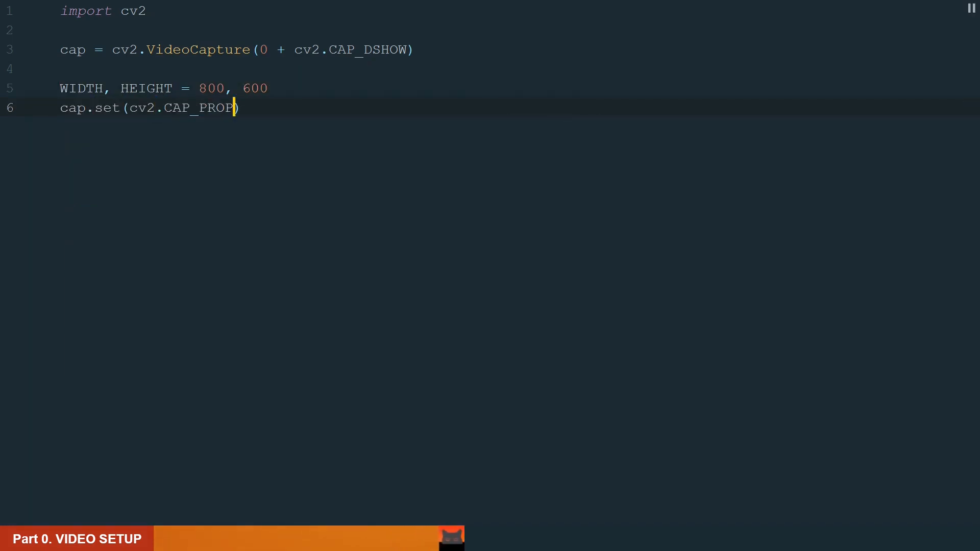
type("_FRAME_WIDTH, WIDTH)")
Finish the frame width and height settings and begin the while True loop reading frames
key("Return")
type("cap.set(cv2.CAP_PROP_FRAME_HEIGHT, HEIGHT)")
key("Return")
key("Return")
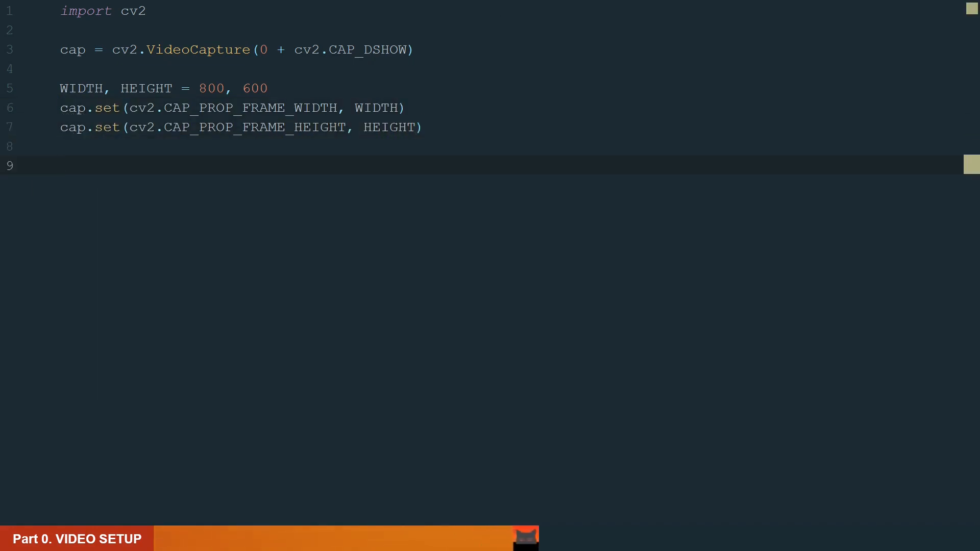
type("while True:")
key("Return")
key("Return")
type("_, frame = cap.read()")
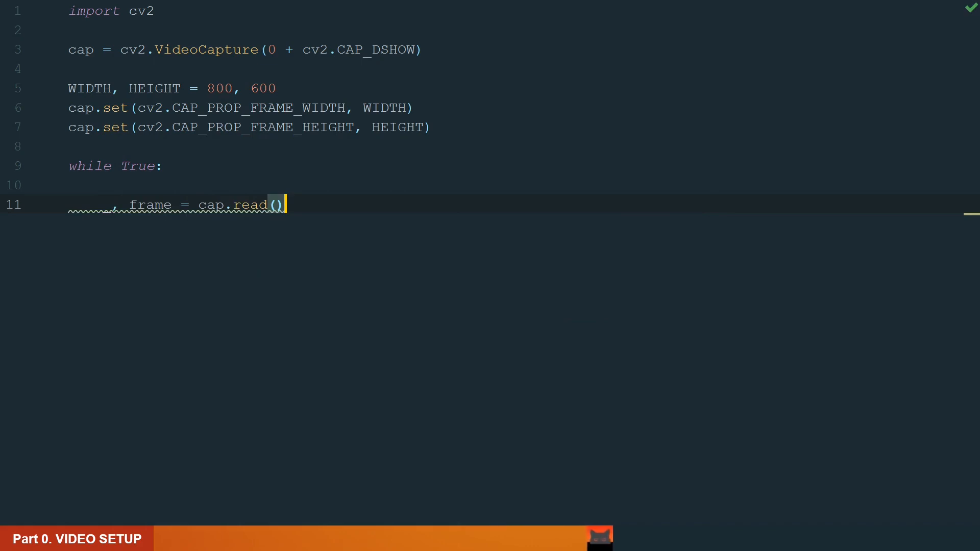
key("Return")
key("Return")
type("cv2.imshow('result', frame)")
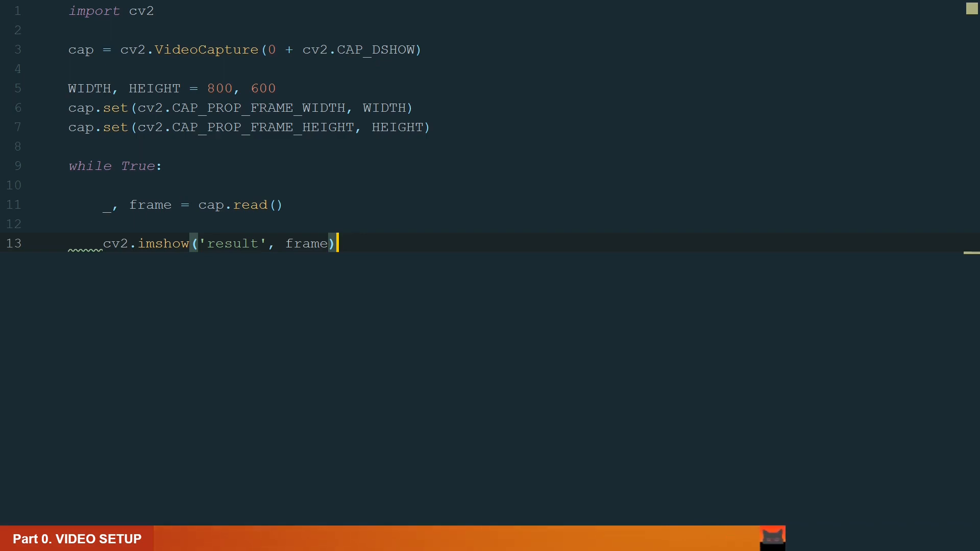
Add cv2.imshow, the waitKey Esc break, and cv2.destroyAllWindows() after the loop
key("Return")
key("Return")
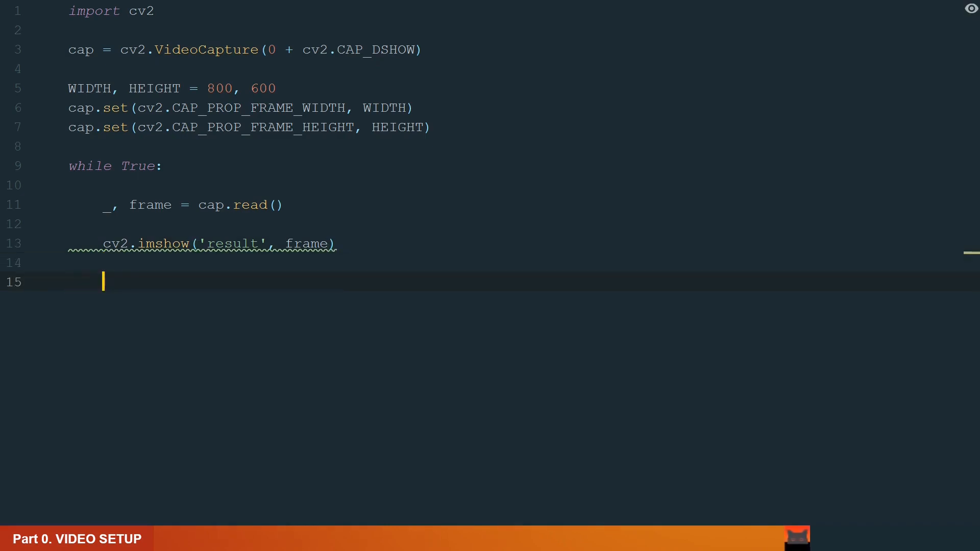
type("if cv2.waitKey(1) & 0xFF == 27:")
key("Return")
type("break")
key("Escape")
key("Return")
key("BackSpace")
key("BackSpace")
key("Return")
type("cv2.")
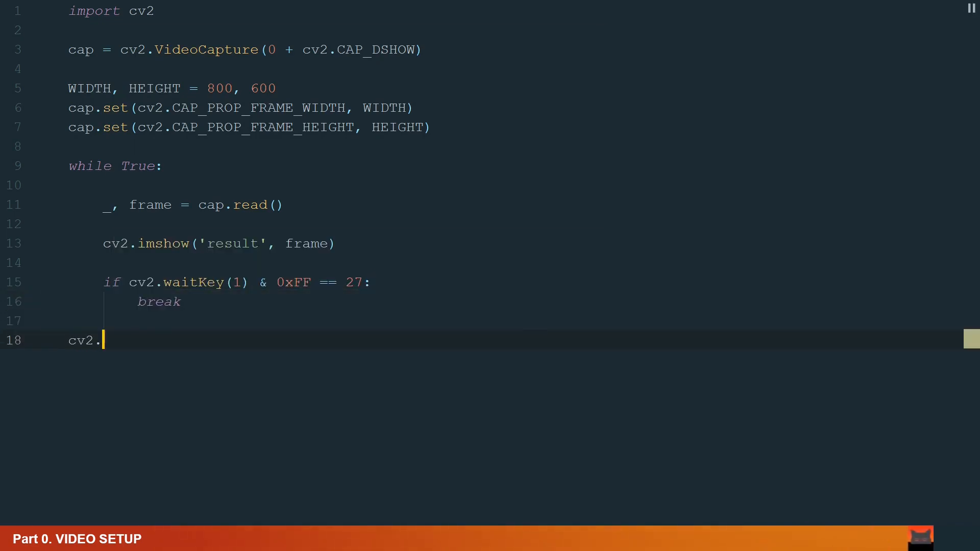
type("destroyAllWindows()")
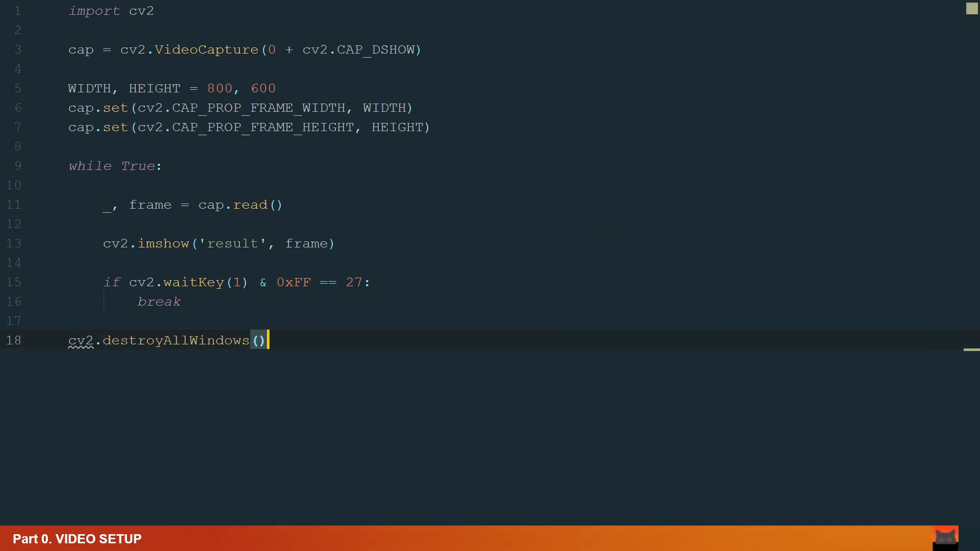
Add import numpy as np and cell_width, cell_height = 12, 12 before the loop
key("Return")
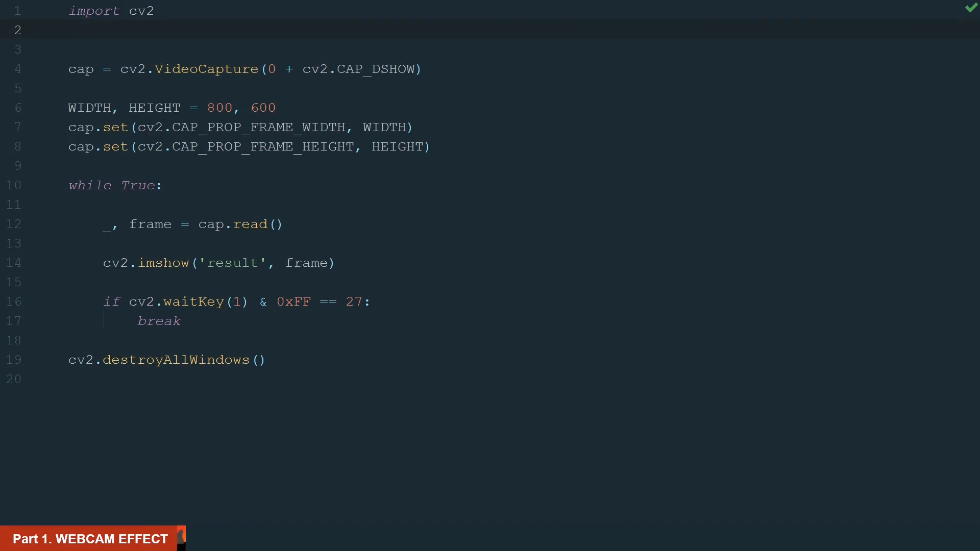
type("import numpy as np")
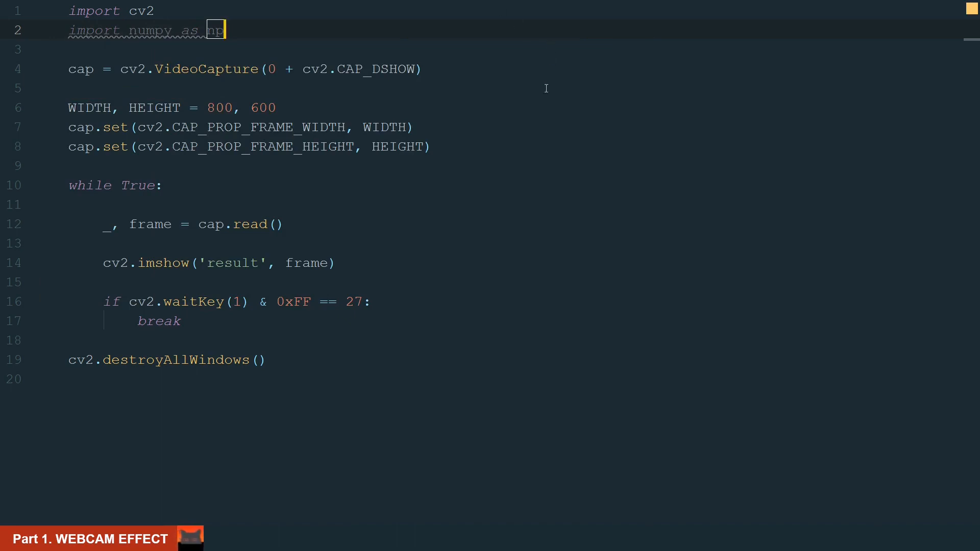
left_click(462, 147)
key("Return")
key("Return")
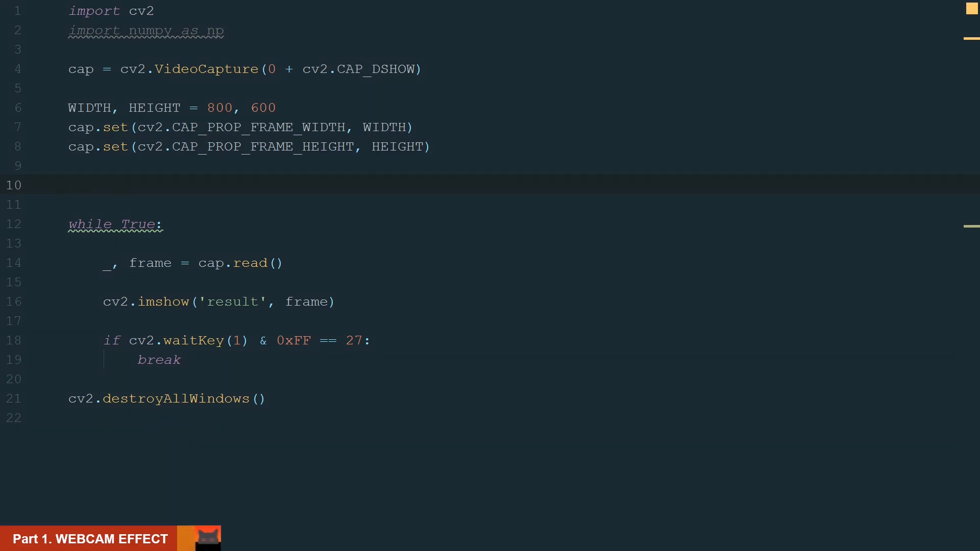
type("cell_width, ce")
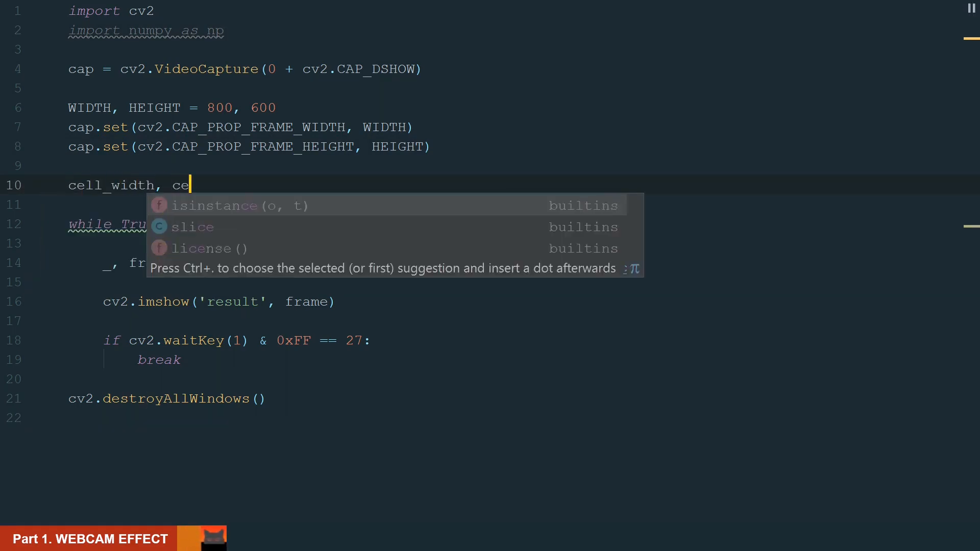
type("ll_height = 12, 12")
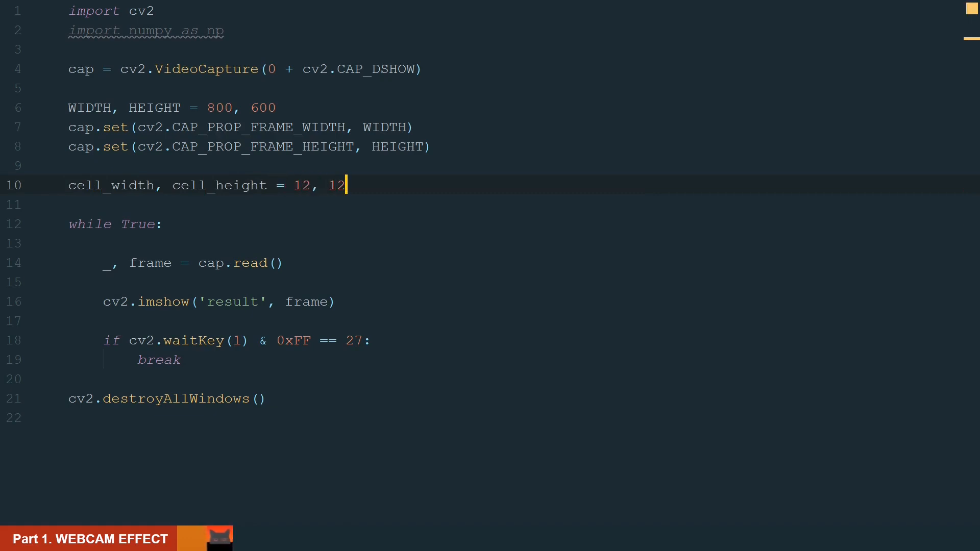
key("Return")
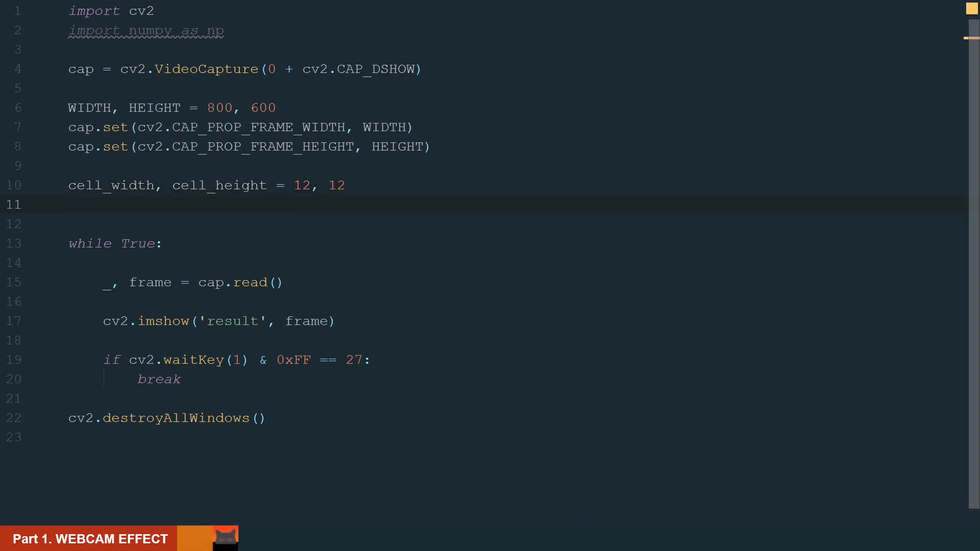
type("new_width, new_height = int(WIDTH / cell_width), ")
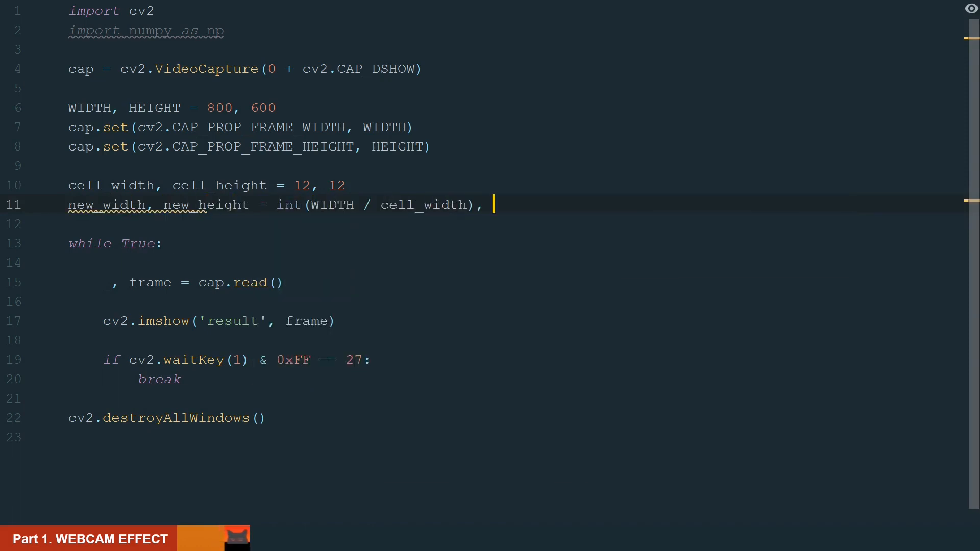
type("int(HEIGHT / cell_height)")
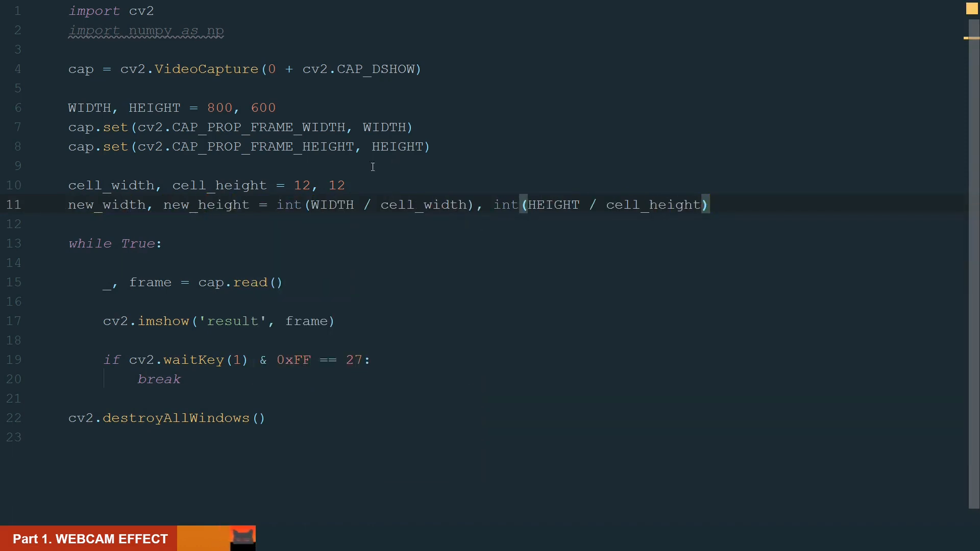
Review the new_width, new_height line: WIDTH / cell_width and HEIGHT / cell_height wrapped in int
left_click_drag(312, 205, 467, 208)
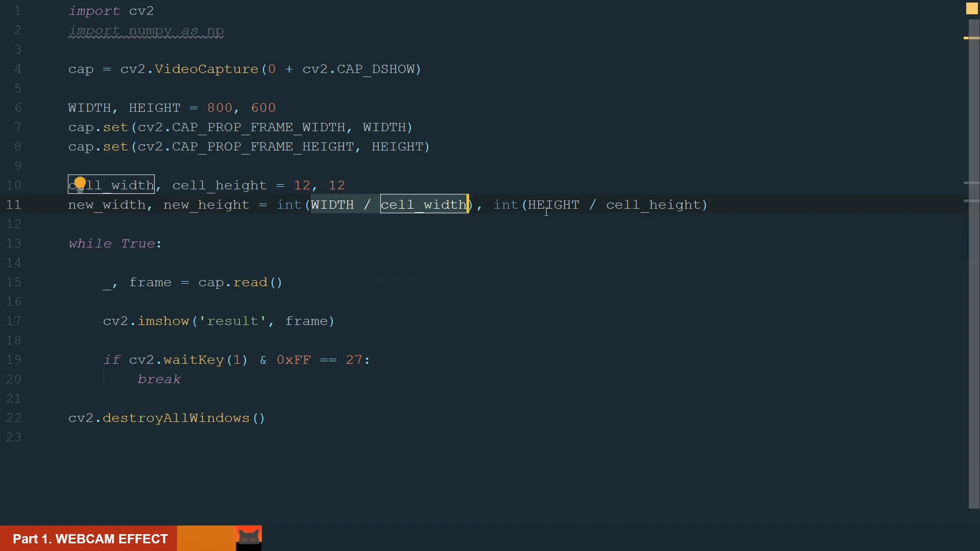
left_click_drag(529, 206, 699, 206)
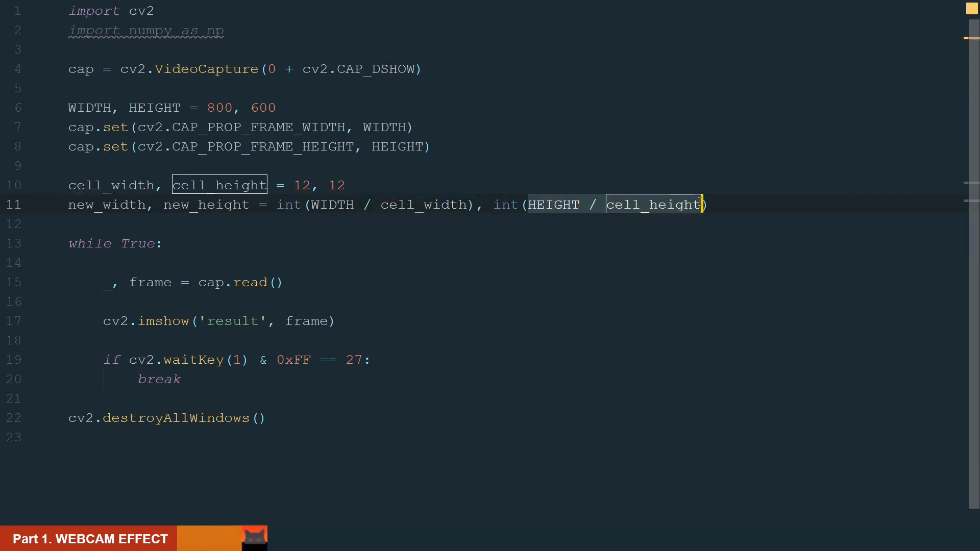
left_click(494, 205)
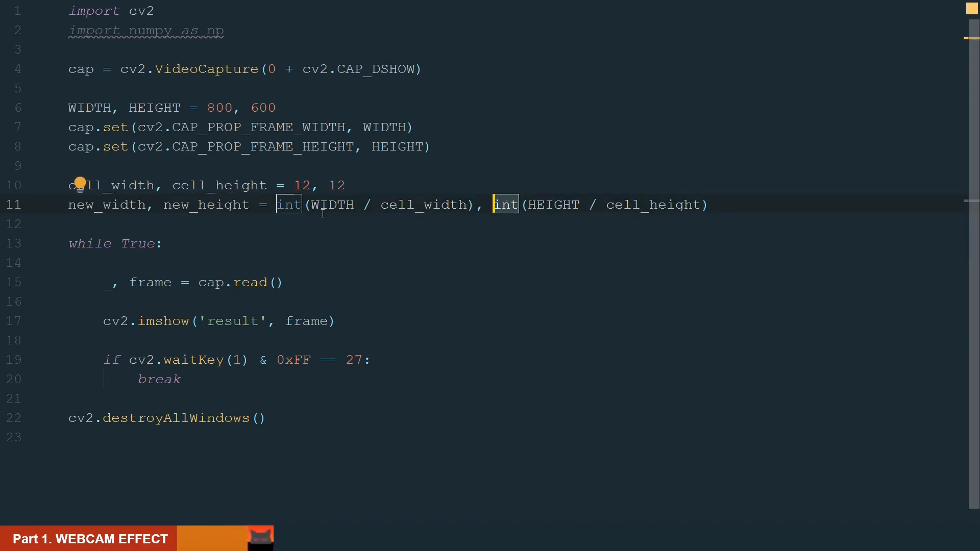
left_click(293, 204)
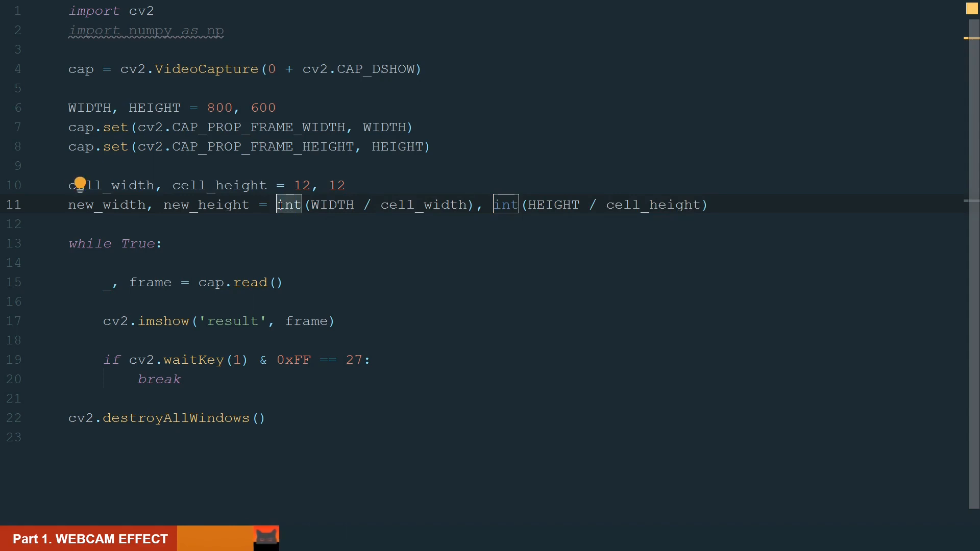
Insert blank lines after line 11 to make room for the effect function
left_click(718, 204)
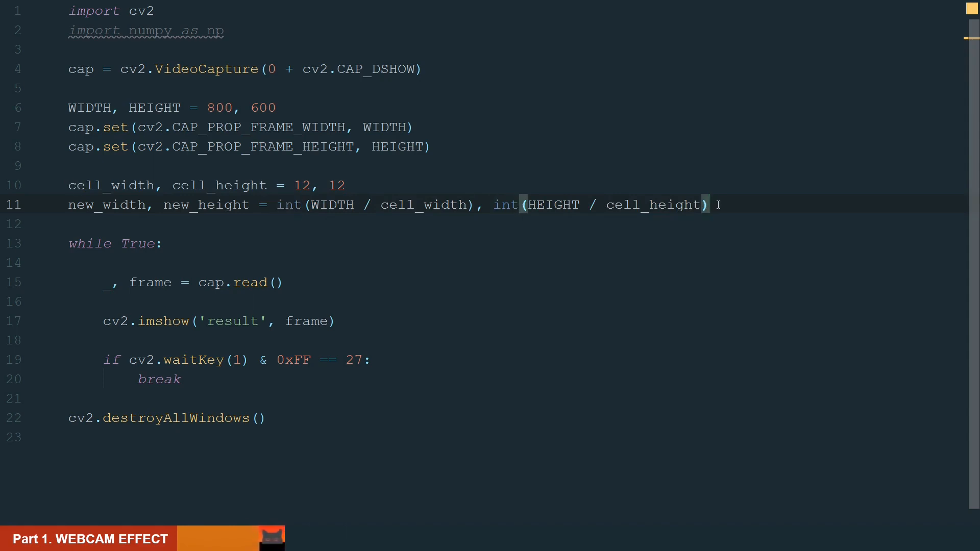
key("Return")
key("Return")
key("Return")
type("def effect(image):")
key("Return")
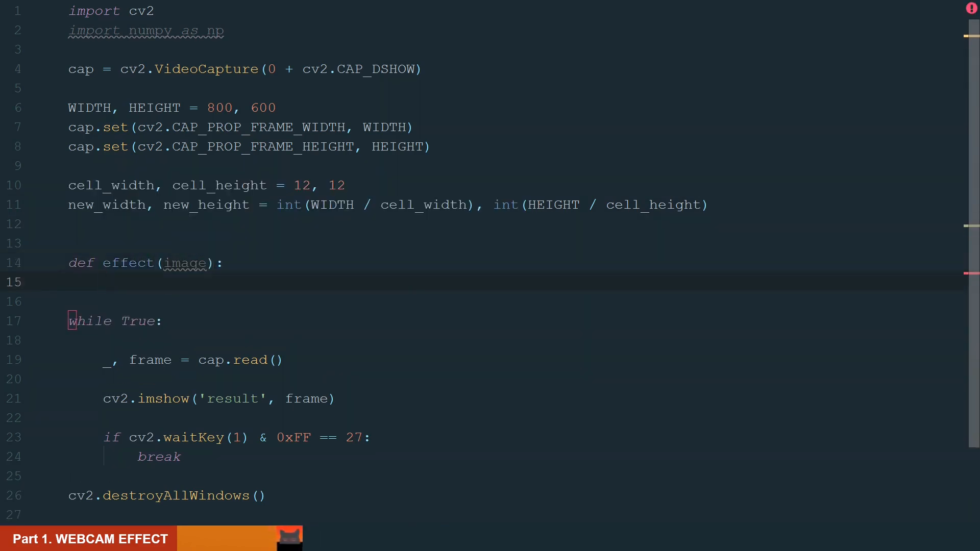
type("global black_window")
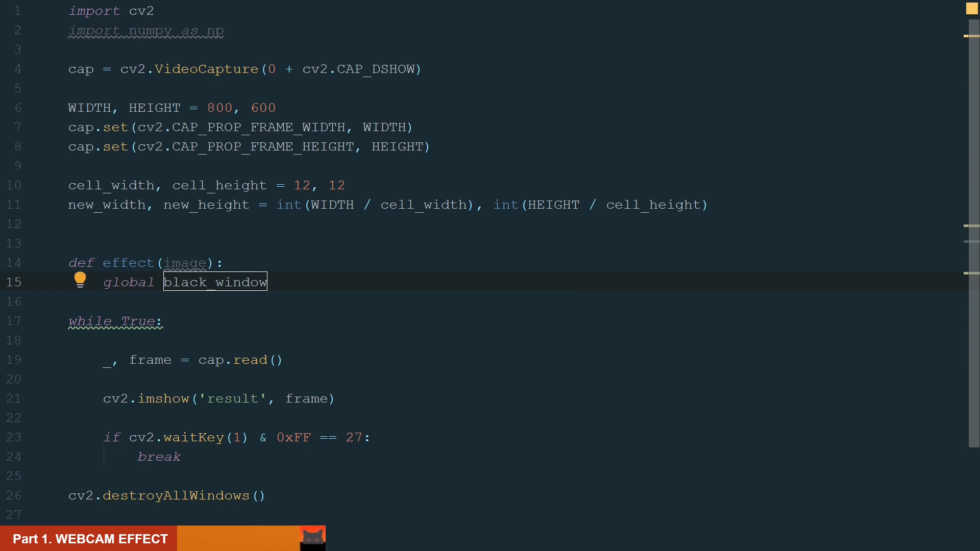
scroll(490, 277, "down", 3)
Inside effect, set global black_window to np.zeros((HEIGHT, WIDTH, 3), np.uint8)
key("Return")
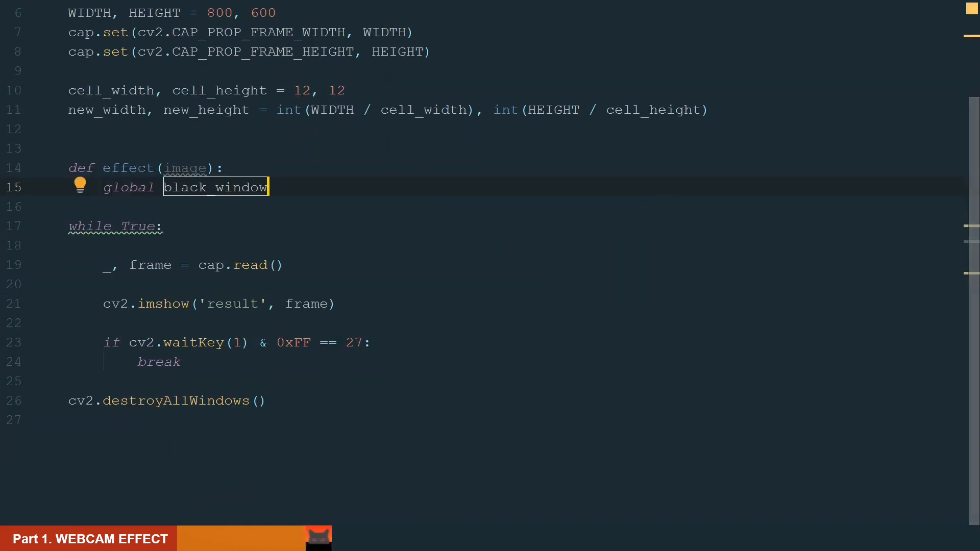
key("Return")
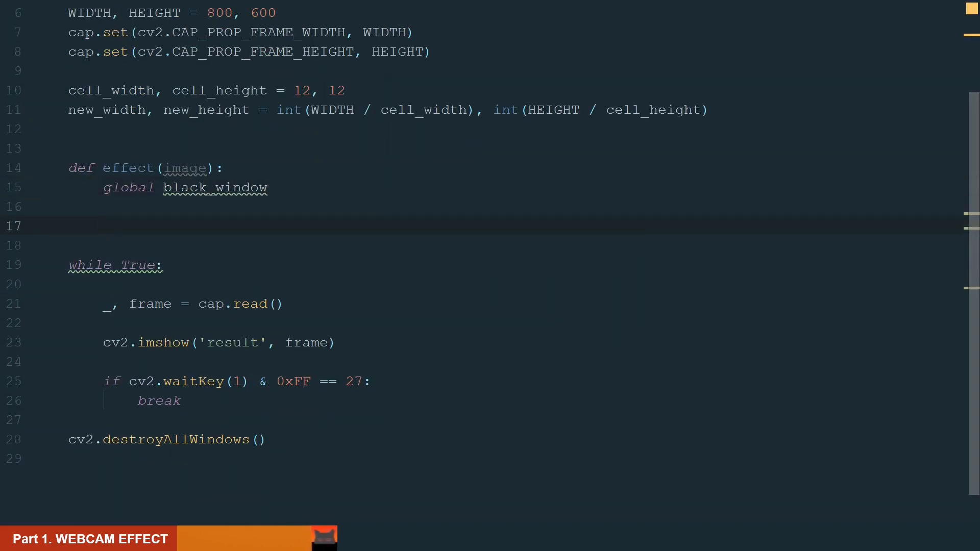
type("black_window = ")
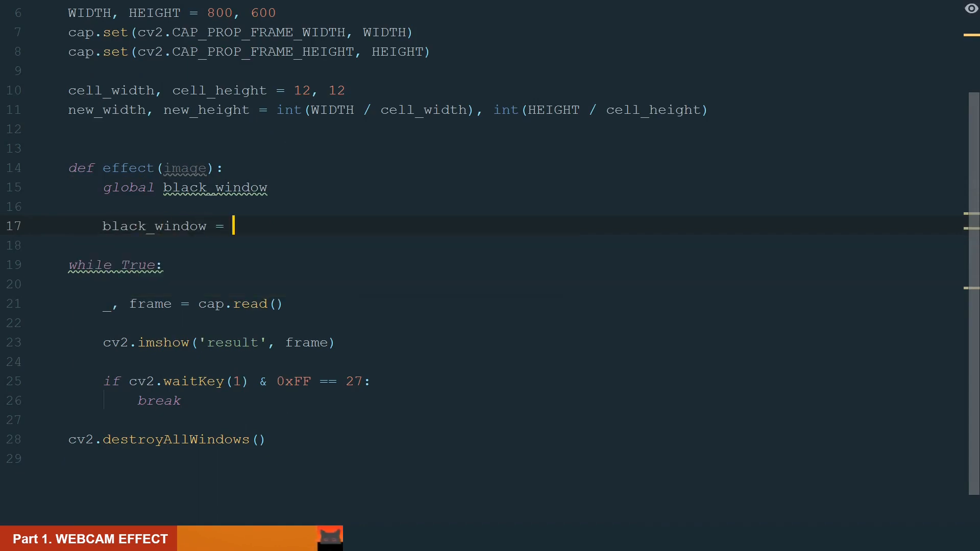
type("np.zeros((HEIGHT, WIDTH, 3),")
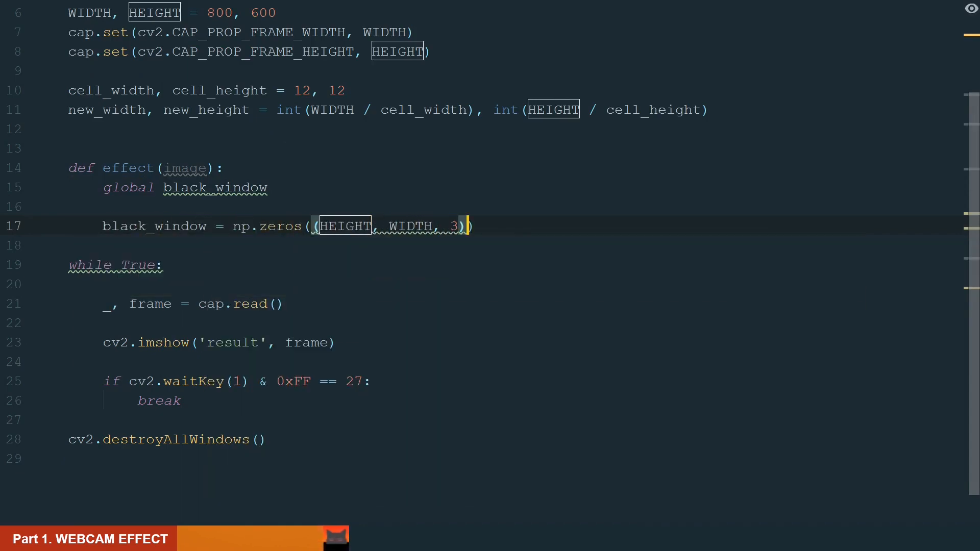
type(" np.uint8")
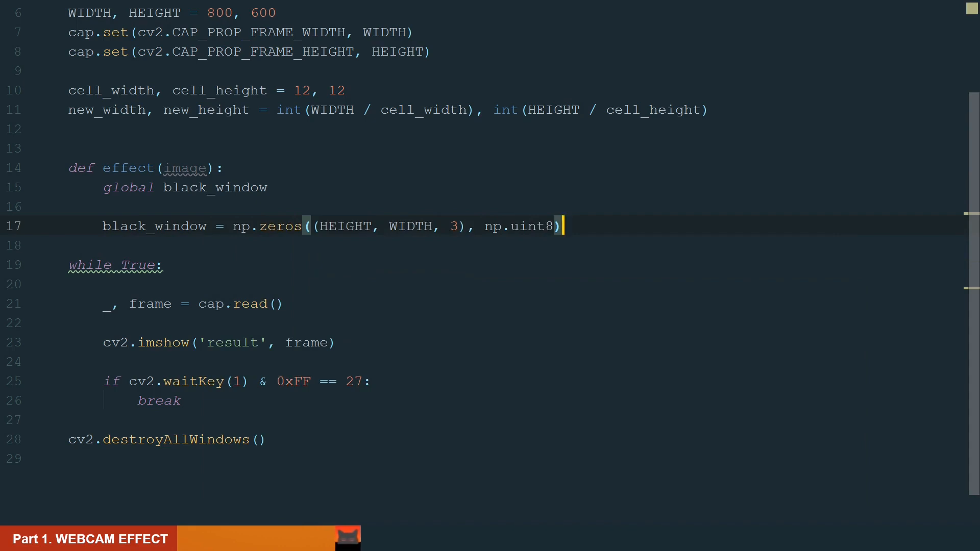
key("Return")
key("Return")
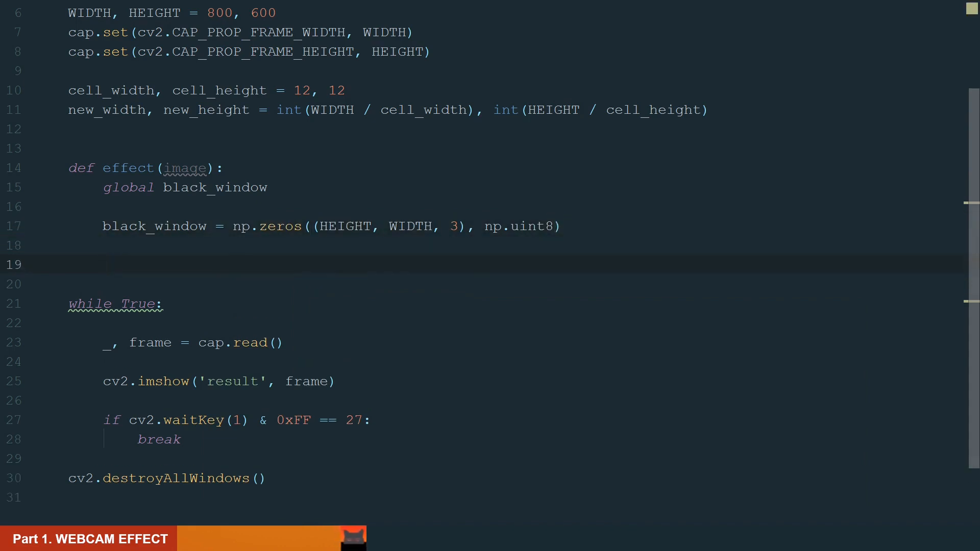
type("small_image = cv2.resize(image, (new_width, new_height), interpolation=cv2.INTER")
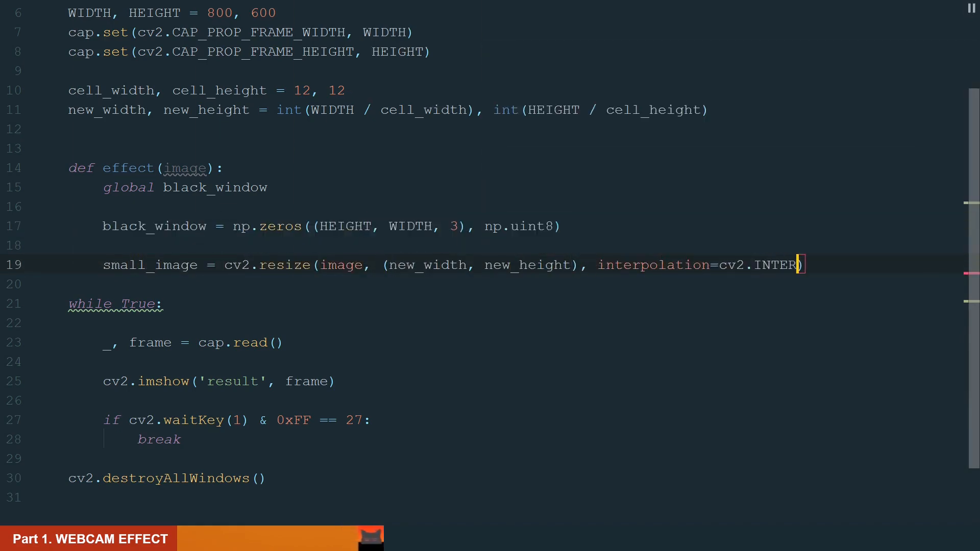
type("_NEAREST)")
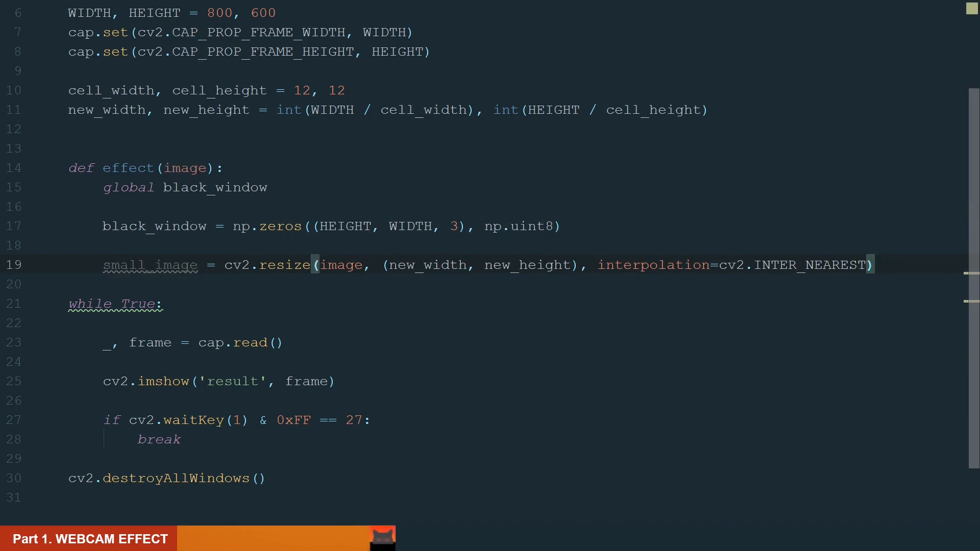
Resize image into small_image at (new_width, new_height) with cv2.INTER_NEAREST
key("Return")
key("Return")
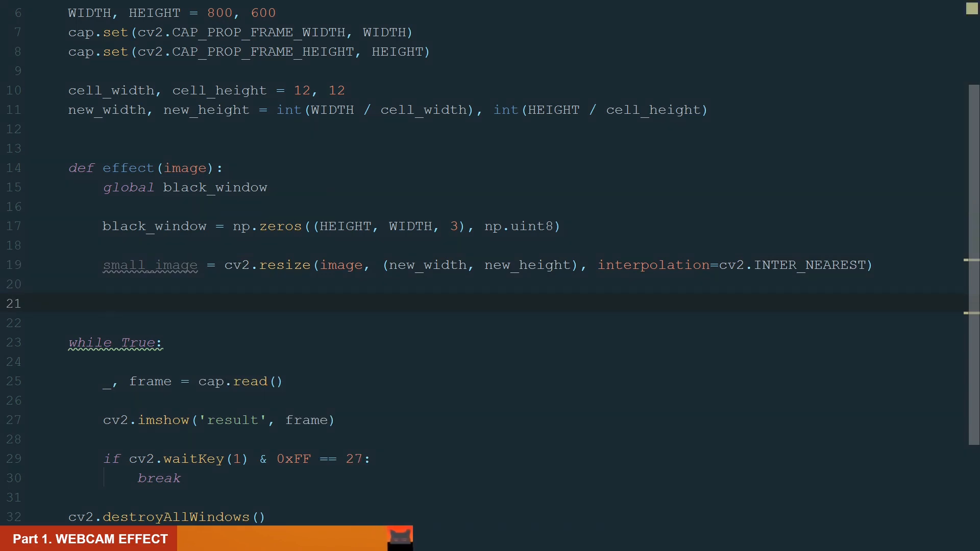
type("for i in range(new_height)")
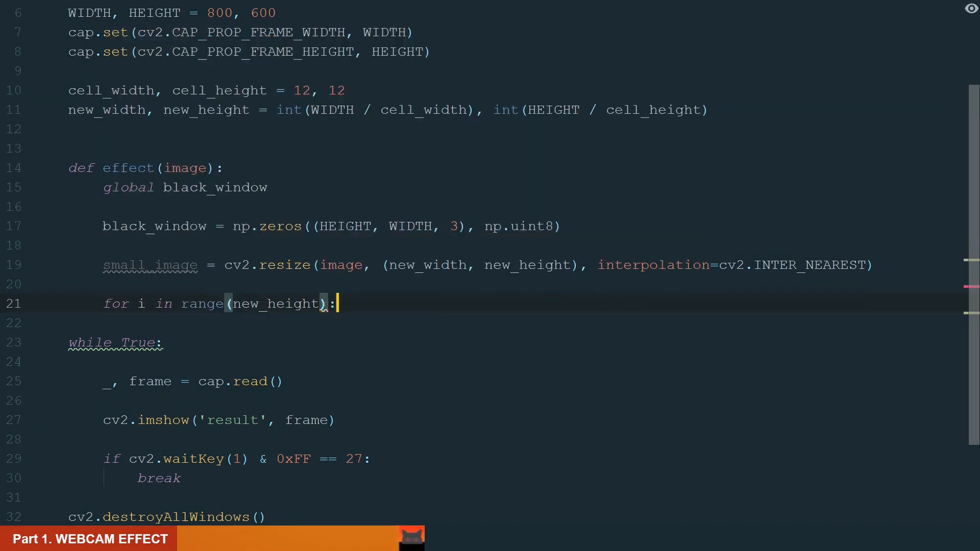
type(":")
Write nested for i in range(new_height) and for j in range(new_width) loops
key("Return")
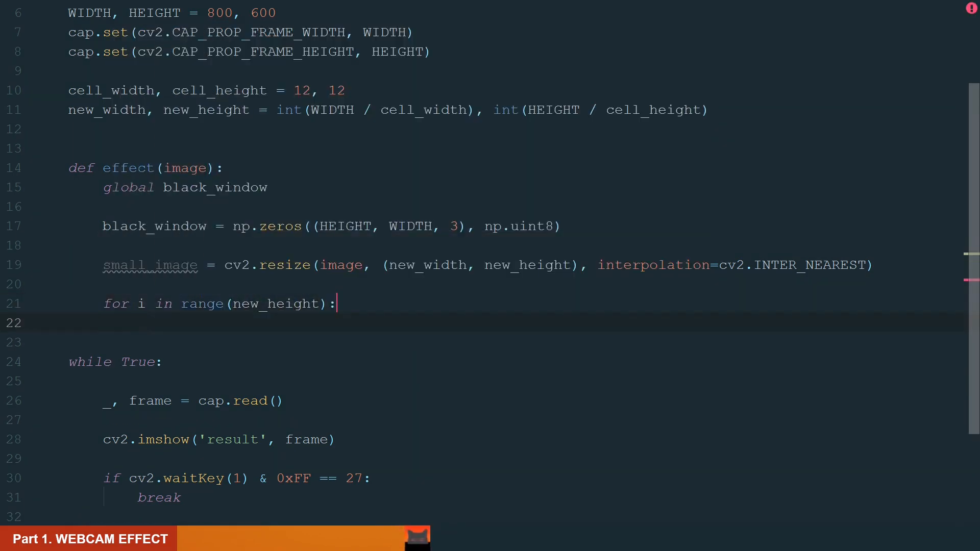
type("for j in range(new_width):")
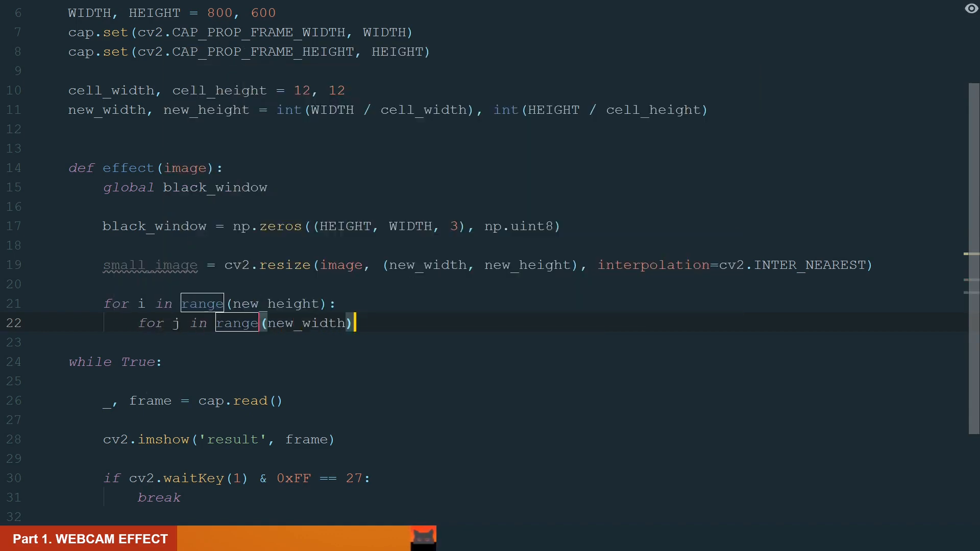
left_click(142, 304)
left_click(176, 323)
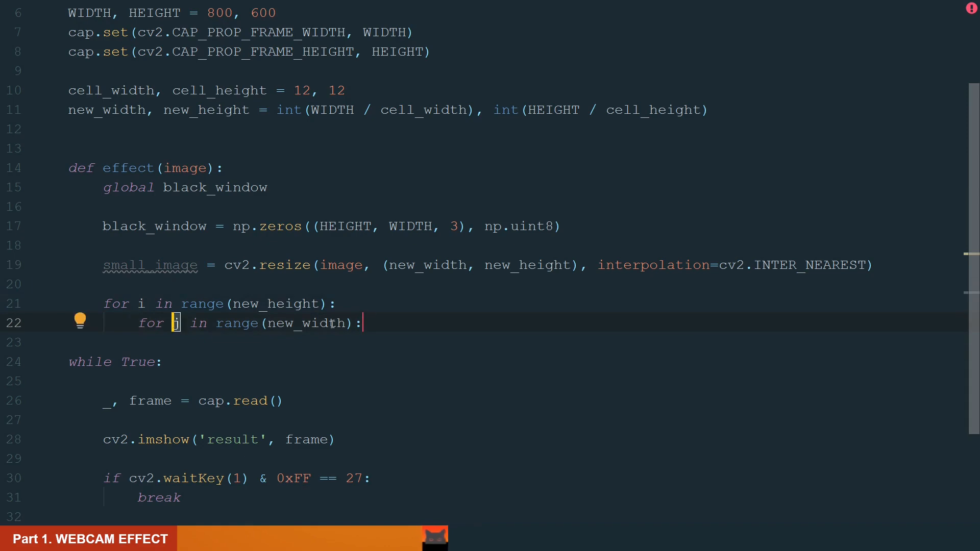
left_click(360, 323)
scroll(375, 322, "down", 1)
scroll(375, 321, "down", 1)
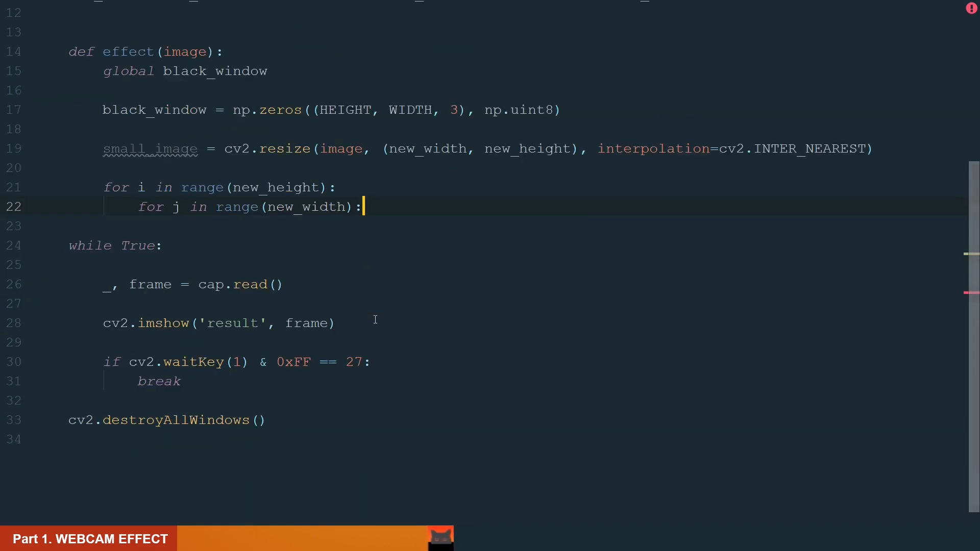
key("Return")
type("color = sma")
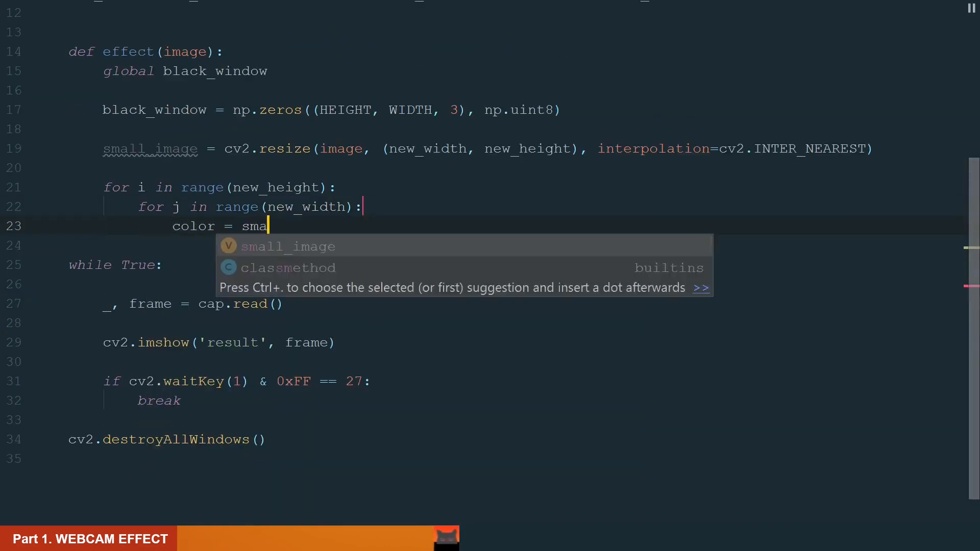
type("ll_image[i, j]")
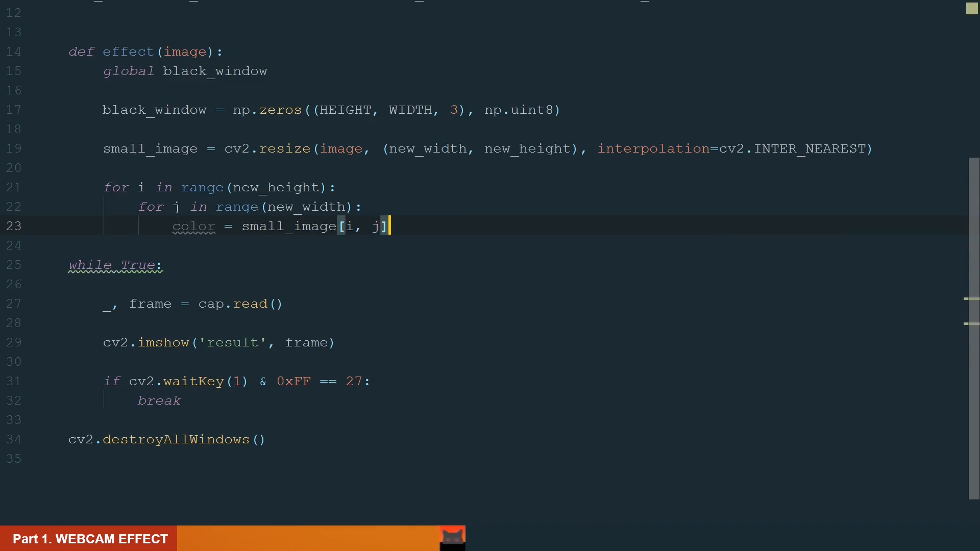
Read color = small_image[i, j] and split it into int B, G and R values
key("Return")
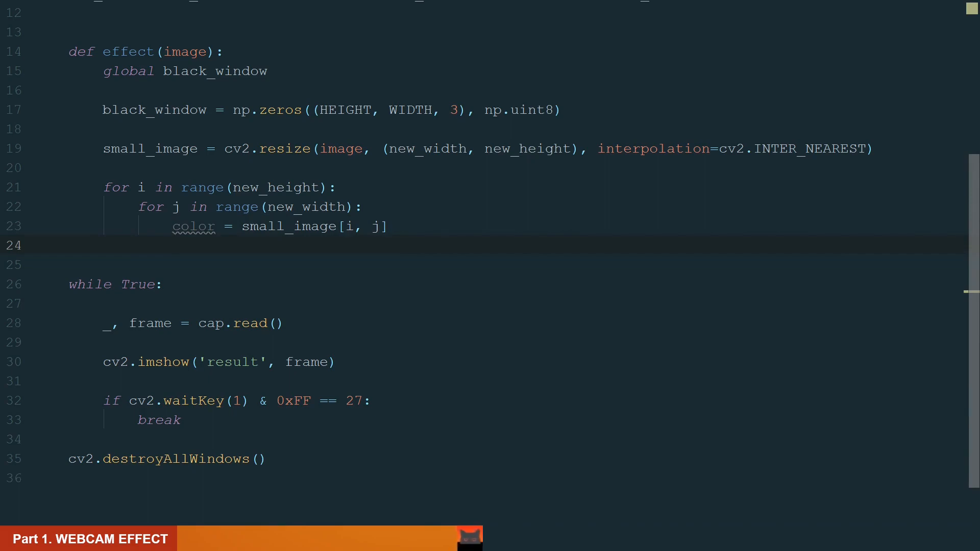
type("B = int(color[0])")
key("Return")
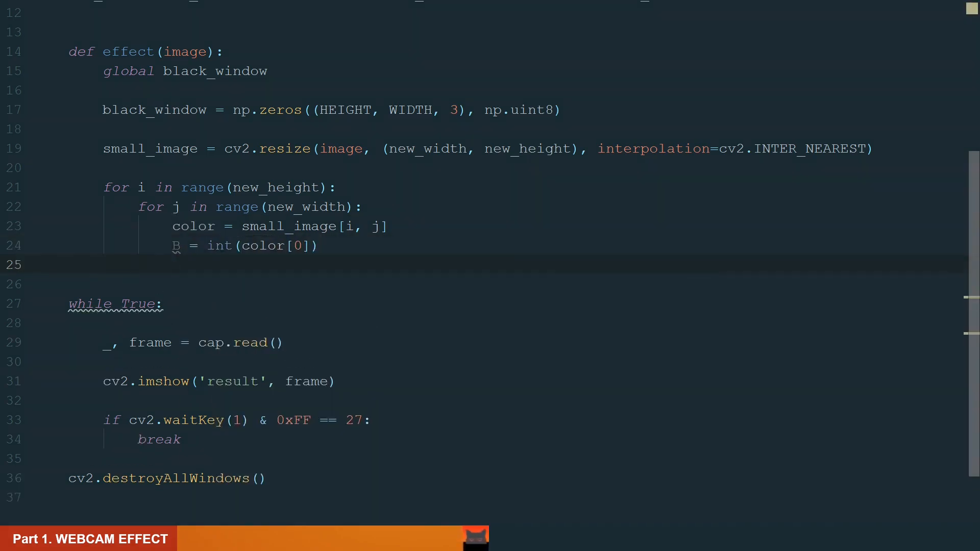
type("G = int(color[1])")
key("Return")
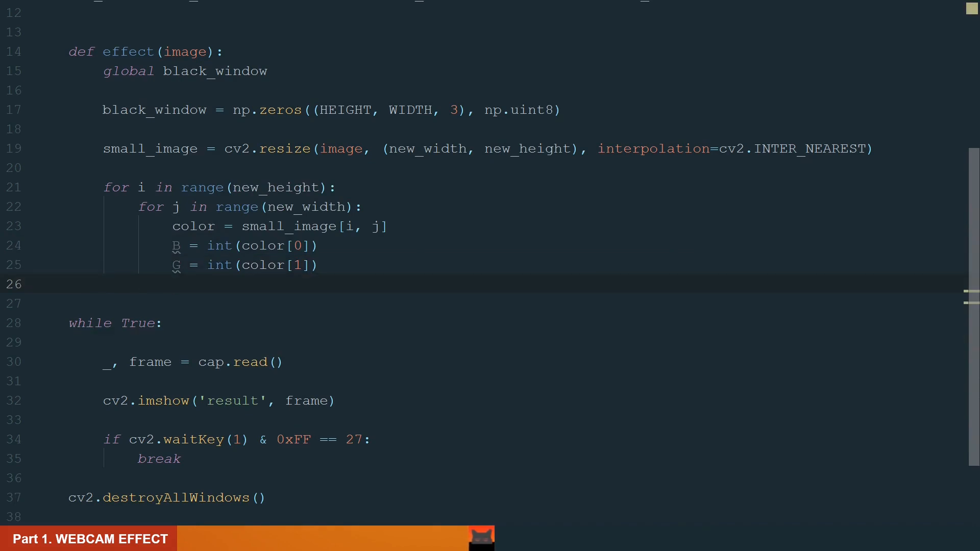
type("R = int(color[2])")
key("Return")
key("Return")
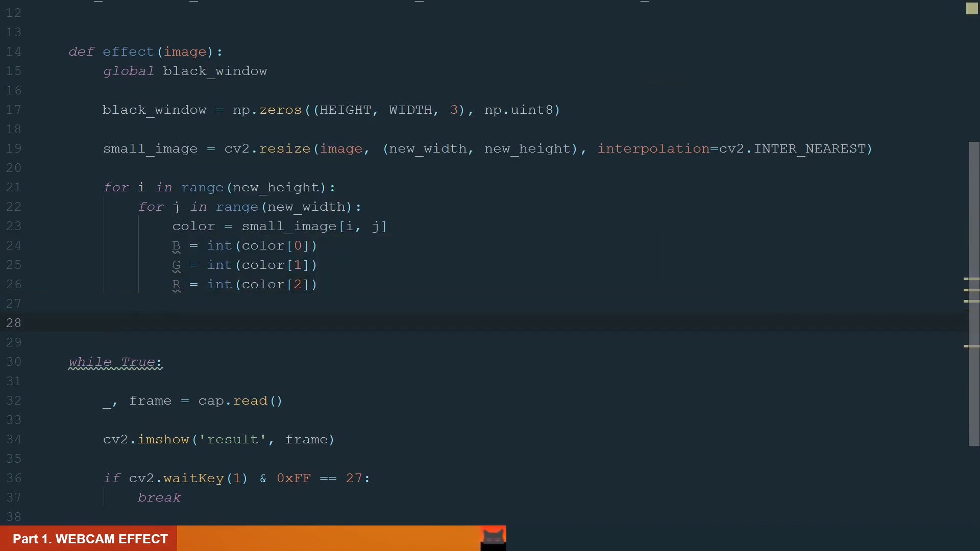
type("c")
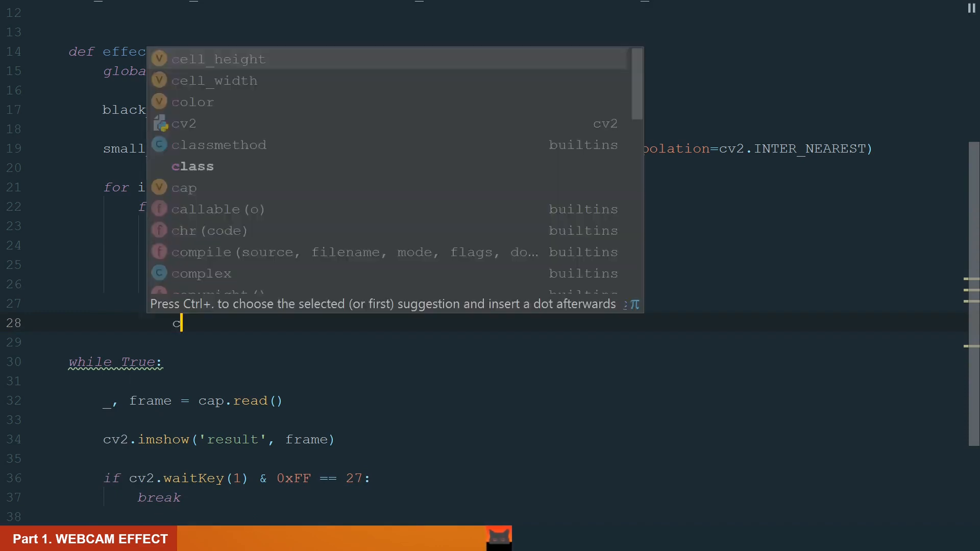
type("v2.circle(black_window, (j * cell_width ")
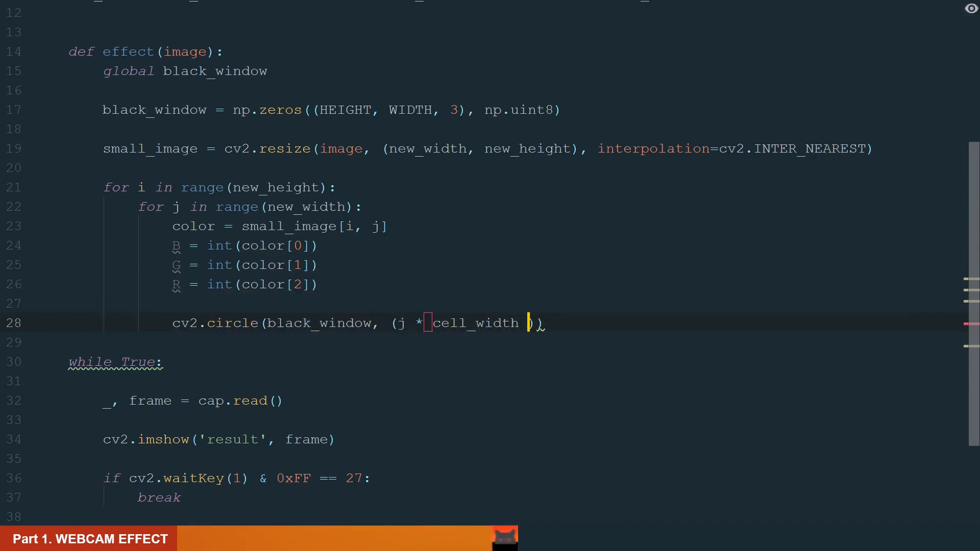
type("+ cell_width, i * cell_height), 5, (B, G, R), 2")
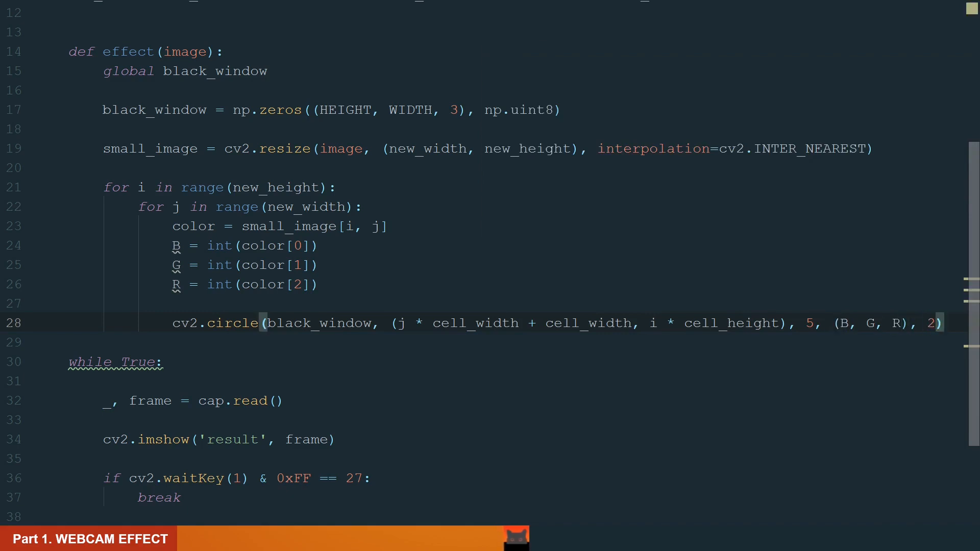
Draw cv2.circle on black_window at the cell position, radius 5, colour (B, G, R), thickness 2
left_click_drag(397, 323, 781, 323)
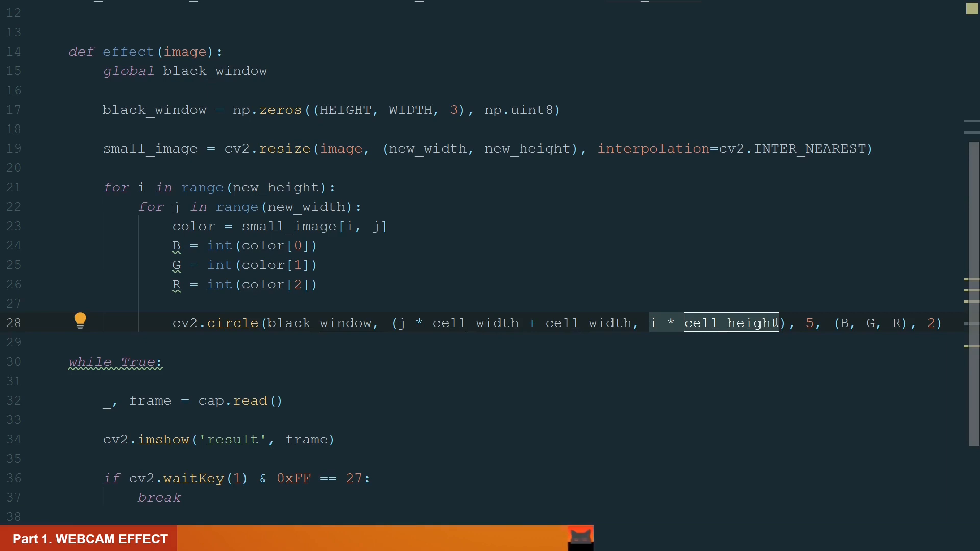
Move the circle's centre tuple into a new coord variable above the circle call
left_click(350, 285)
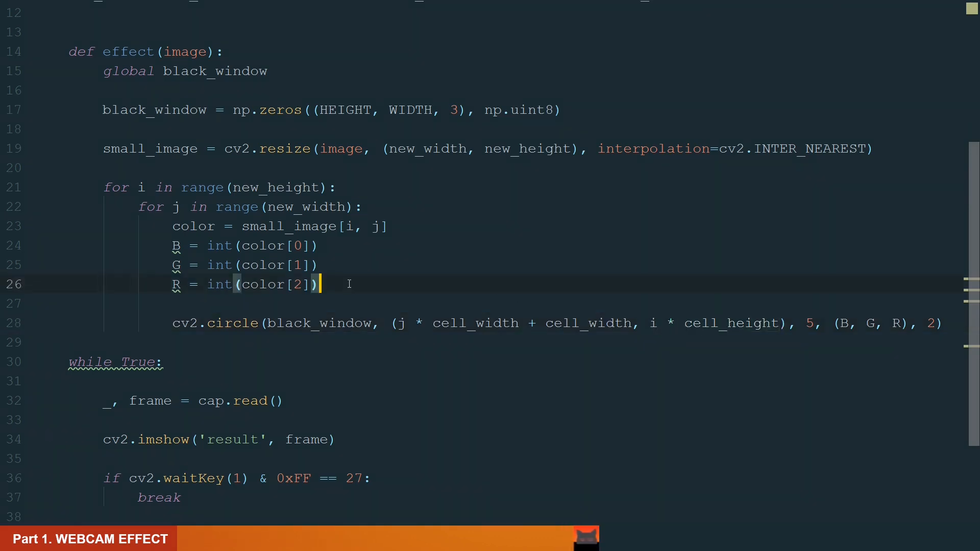
key("Return")
key("Return")
type("coord =")
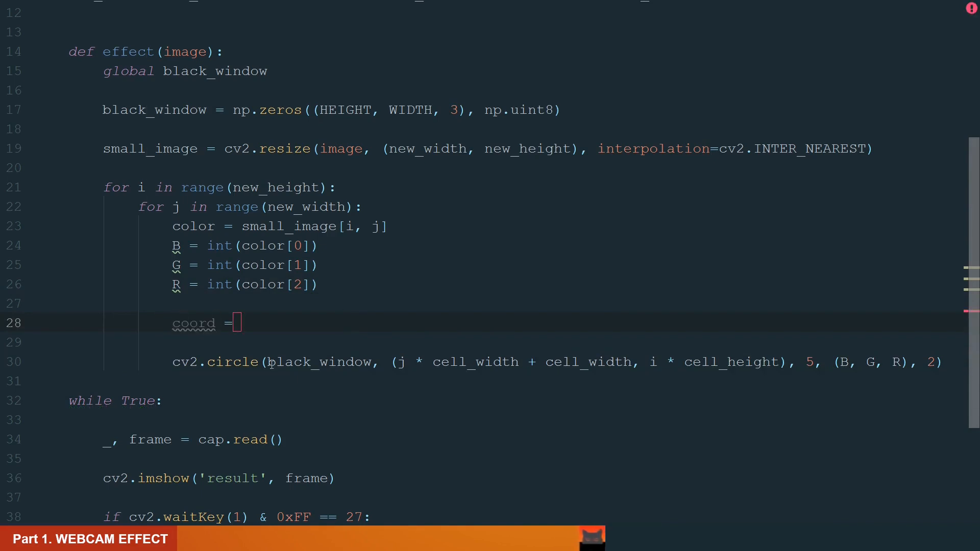
left_click_drag(387, 362, 788, 362)
key("ctrl+c")
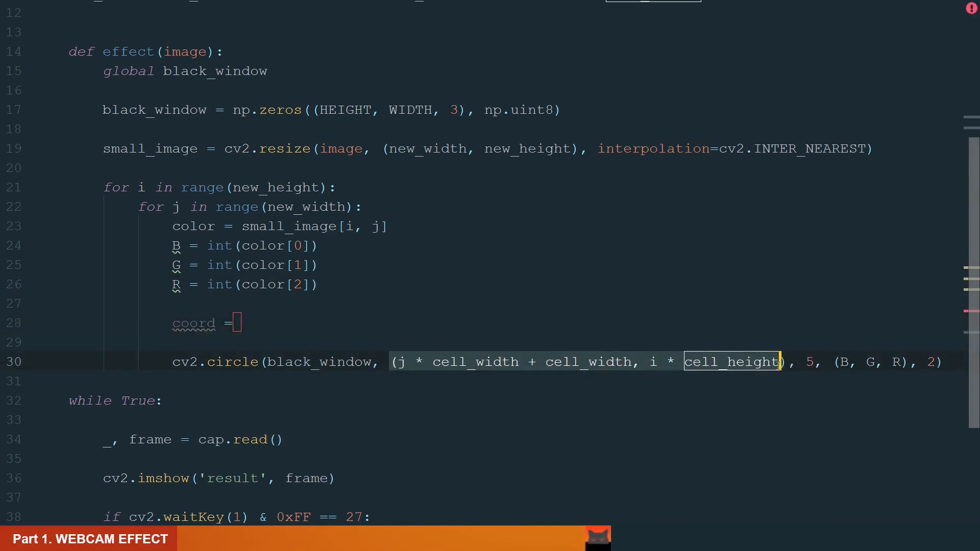
key("BackSpace")
left_click(265, 322)
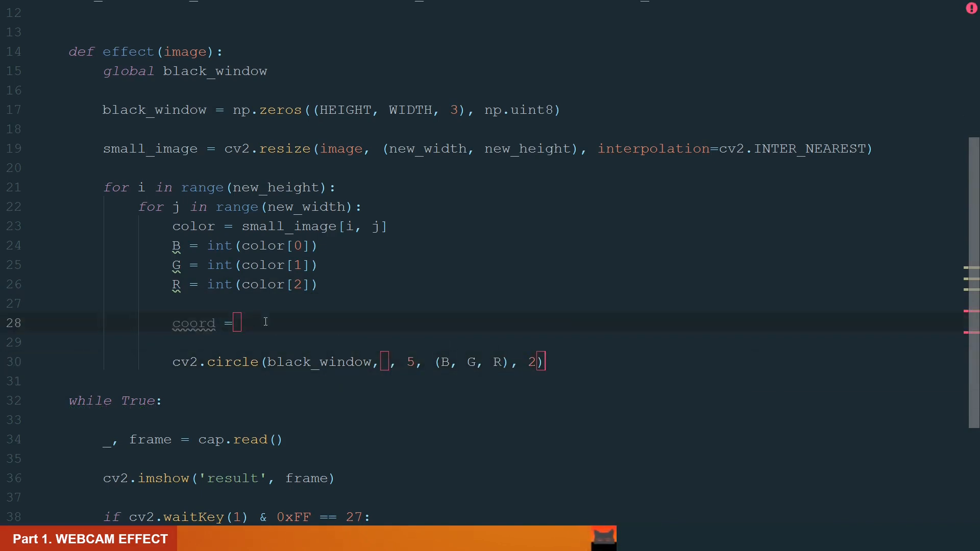
key("ctrl+v")
Pass coord as the circle's centre argument and leave a blank line after the call
left_click(386, 362)
type("coord")
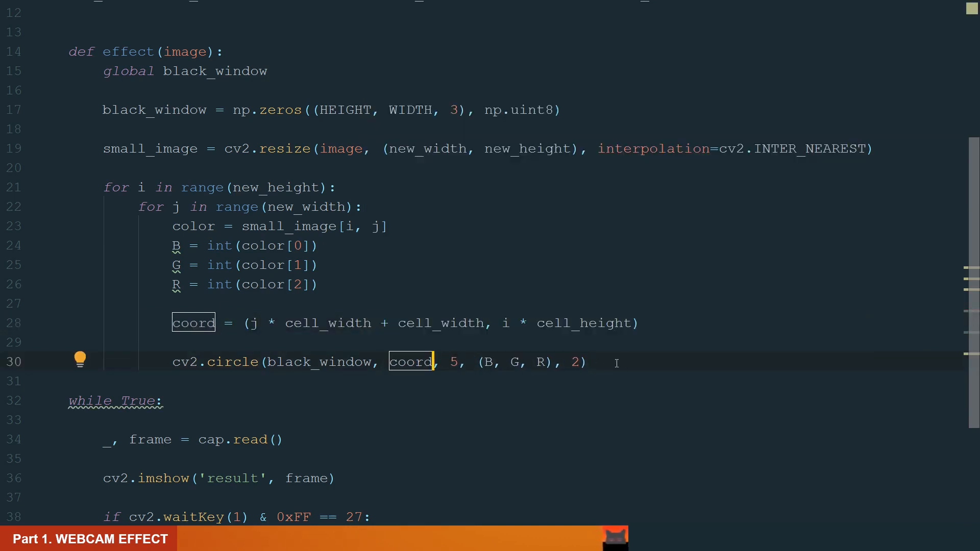
left_click(621, 363)
key("Return")
scroll(621, 362, "down", 1)
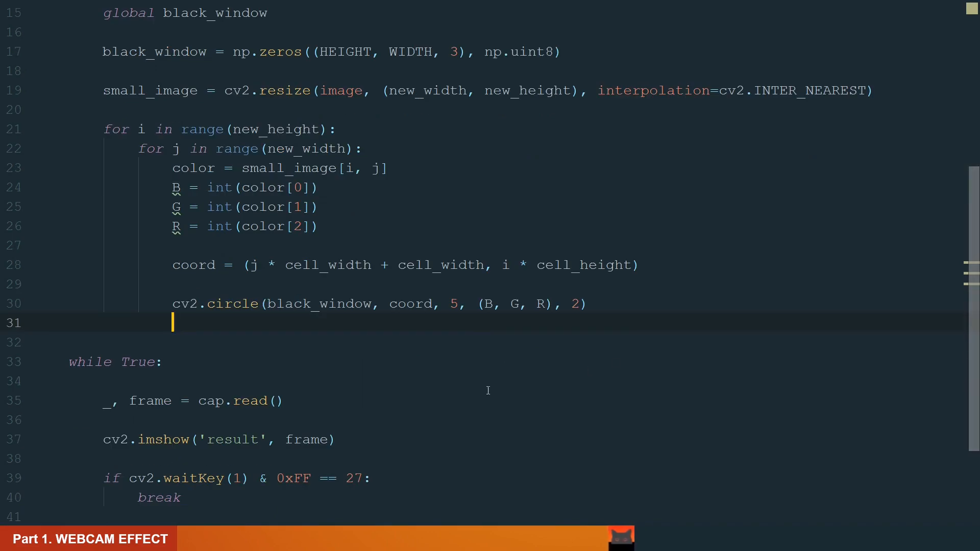
Call effect(frame) after the read and make cv2.imshow display black_window instead of frame
left_click(307, 402)
key("Return")
key("Return")
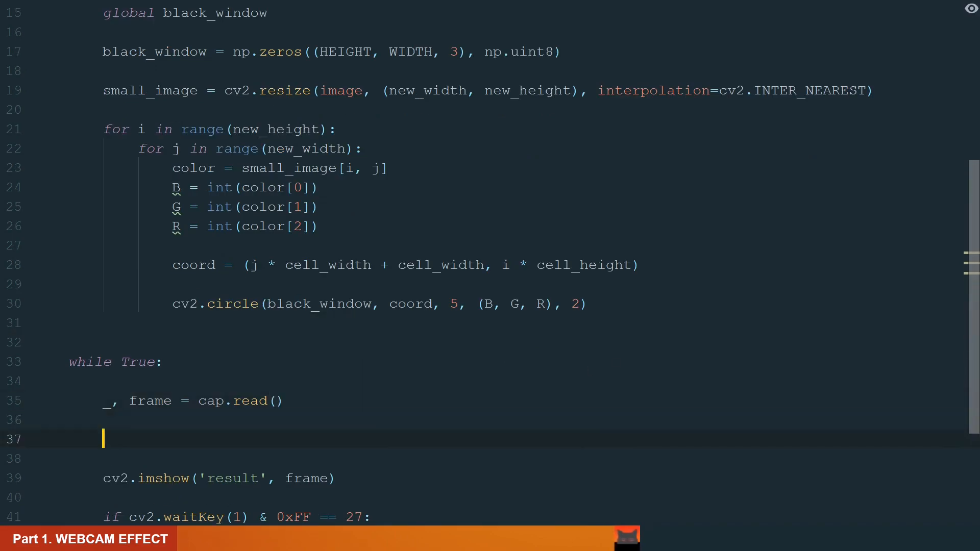
type("effect(fr")
key("Return")
type(")")
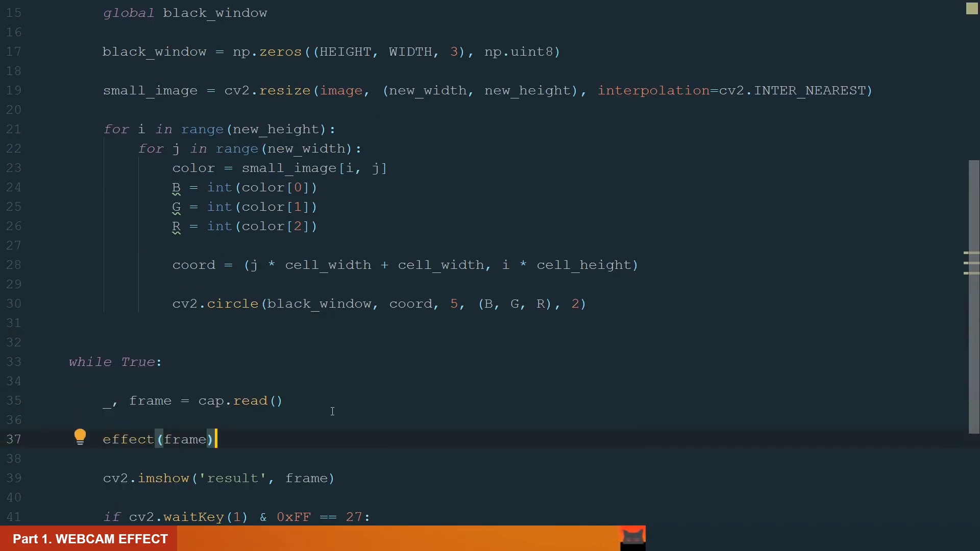
scroll(366, 440, "down", 2)
left_click(286, 362)
scroll(285, 360, "up", 3)
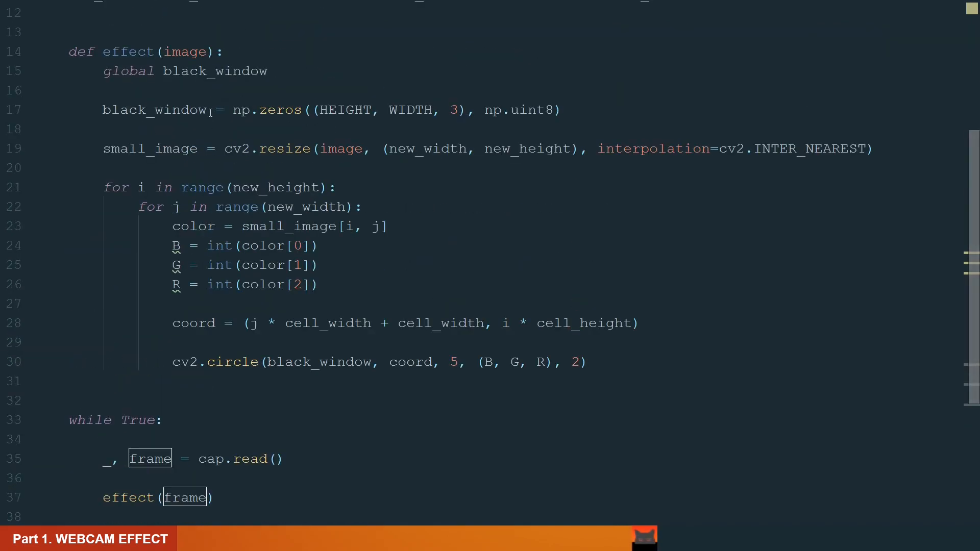
left_click(210, 112)
left_click(364, 362)
scroll(364, 363, "down", 3)
double_click(307, 362)
type("black_window")
left_click(444, 358)
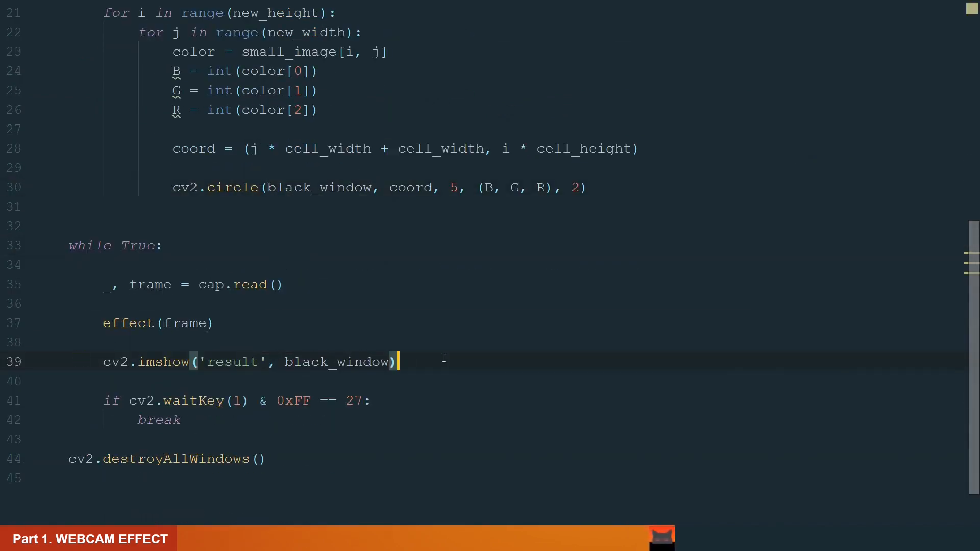
scroll(442, 358, "up", 2)
Run the script to view the coloured circle grid, then close the preview with Esc
key("shift+F10")
scroll(442, 358, "up", 1)
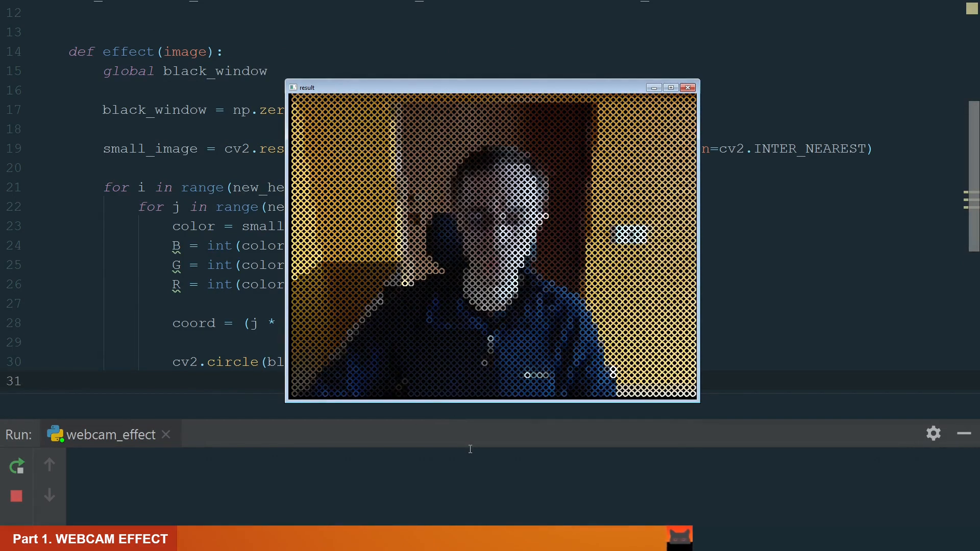
key("Escape")
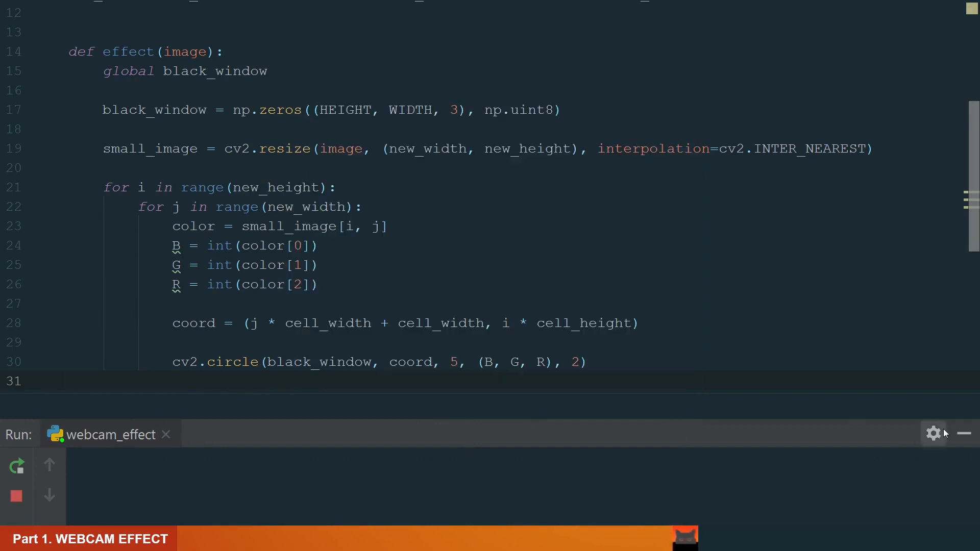
Duplicate the circle-drawing line and comment out the original full-colour version
left_click(964, 434)
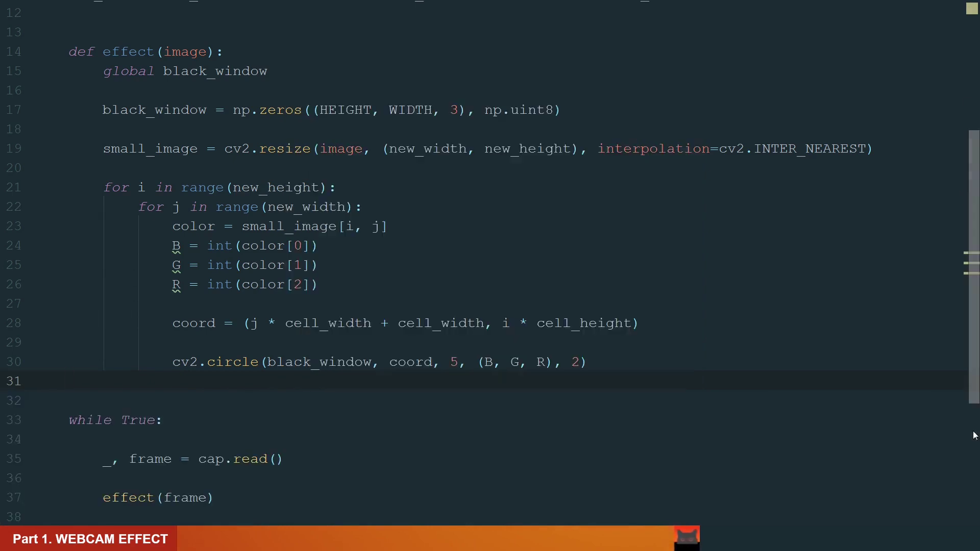
left_click(592, 362)
key("ctrl+d")
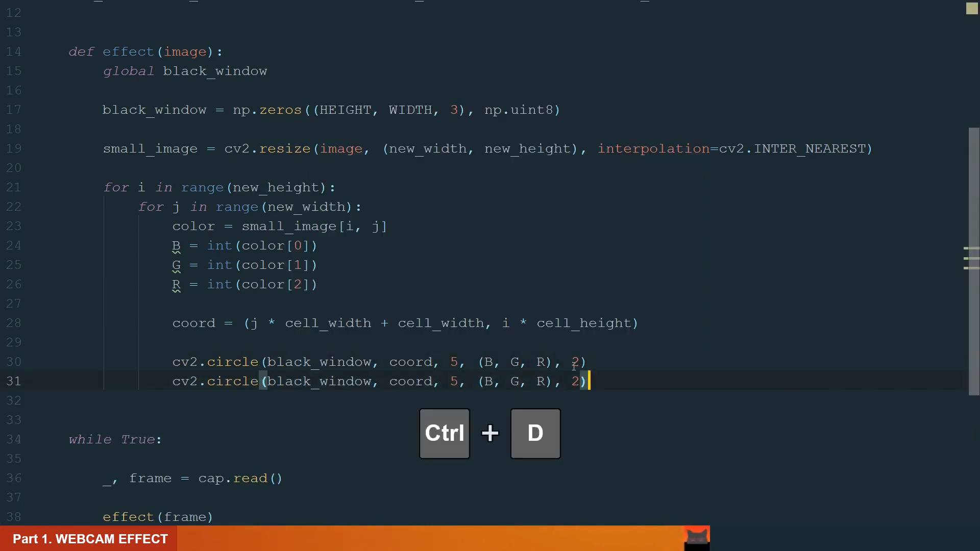
left_click(592, 362)
key("ctrl+slash")
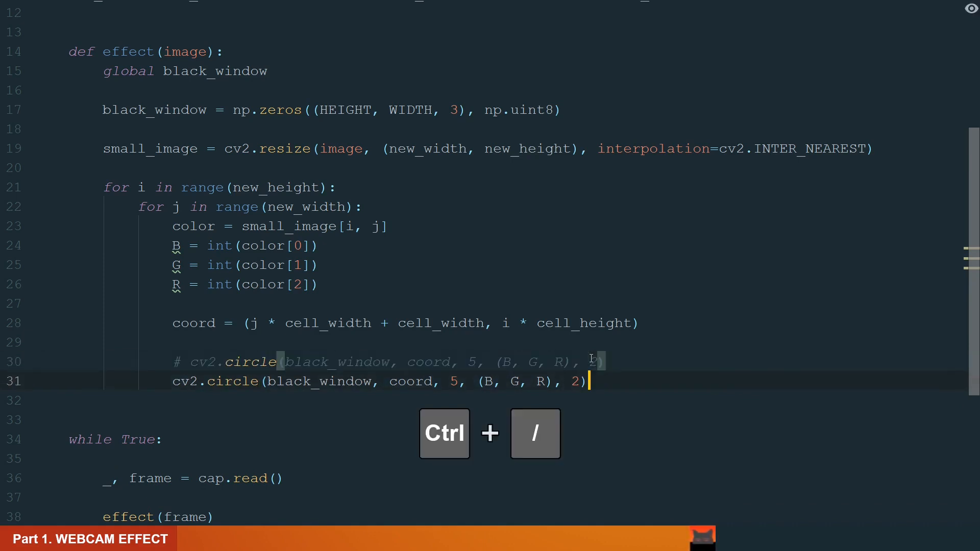
Change the copy's colour to (0, G, 0) for green-only outlines and preview it
double_click(492, 381)
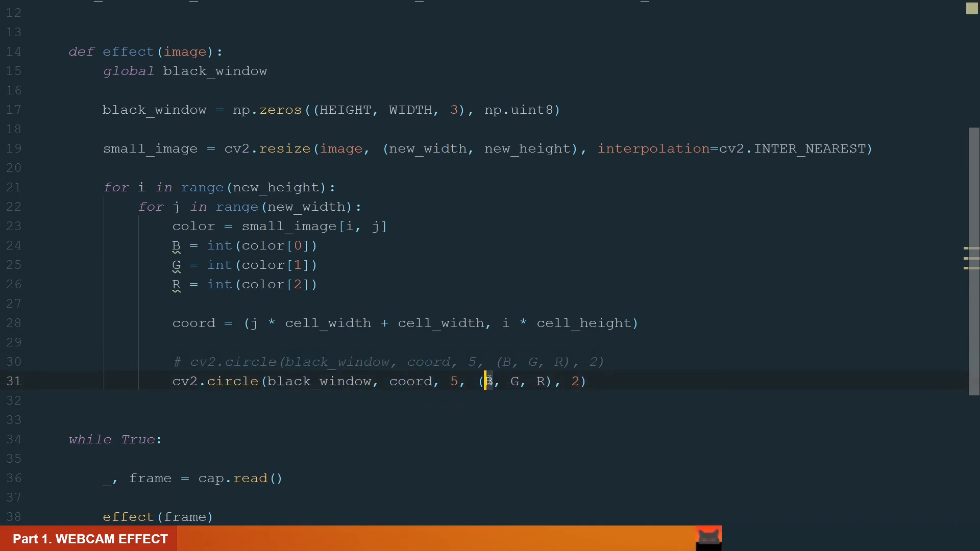
type("0")
double_click(540, 381)
type("0")
left_click(603, 381)
key("shift+F10")
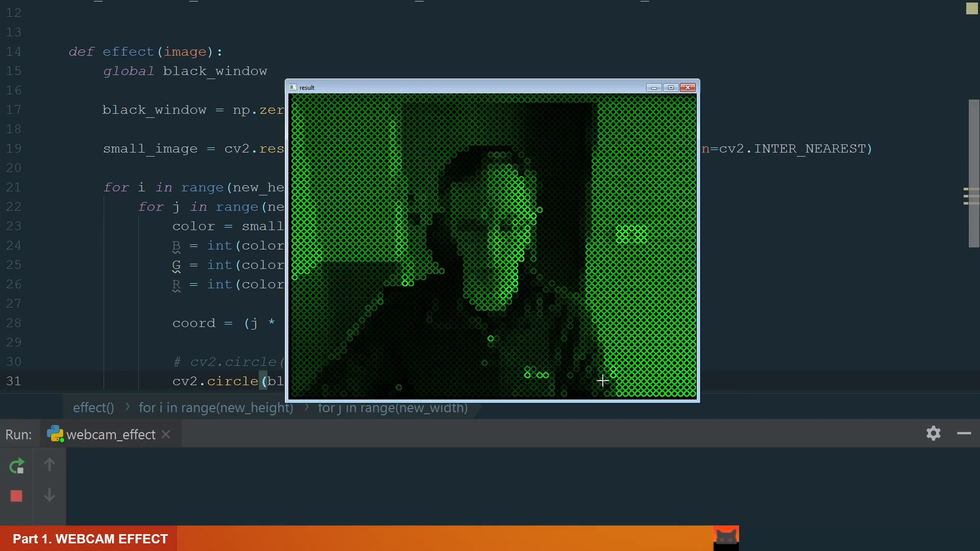
key("Escape")
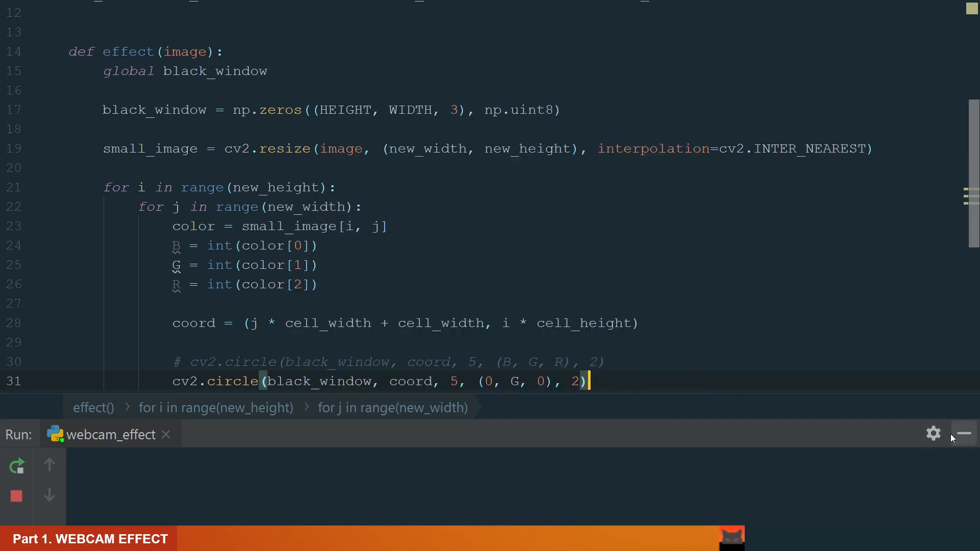
Add a filled green circle variant with thickness -1, commenting the outline version, and preview it
left_click(963, 434)
key("ctrl+d")
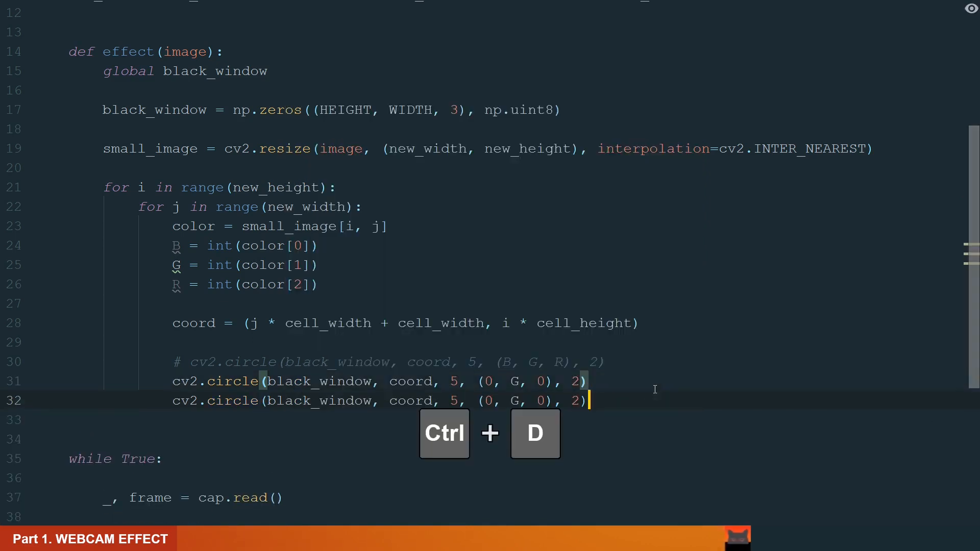
key("Up")
key("ctrl+slash")
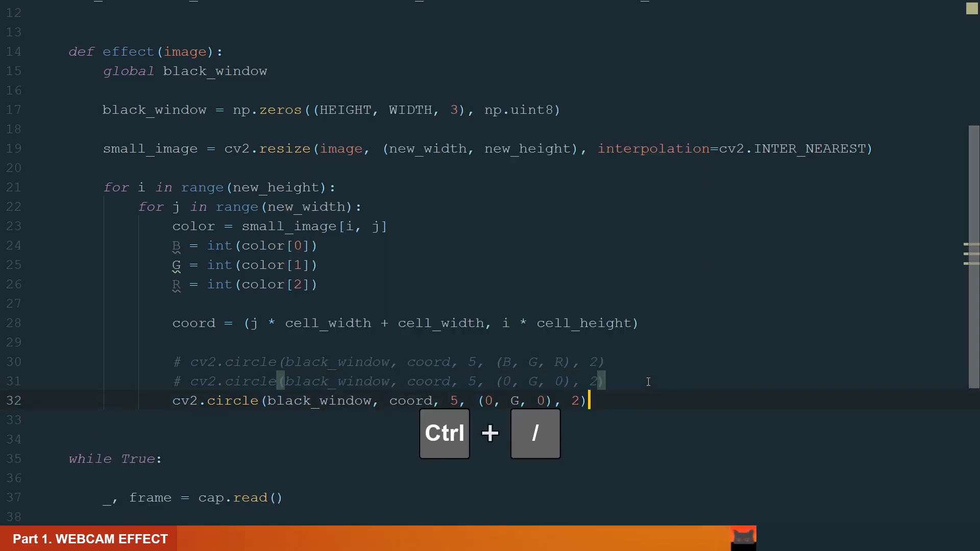
key("Left")
key("BackSpace")
type("-1")
key("shift+F10")
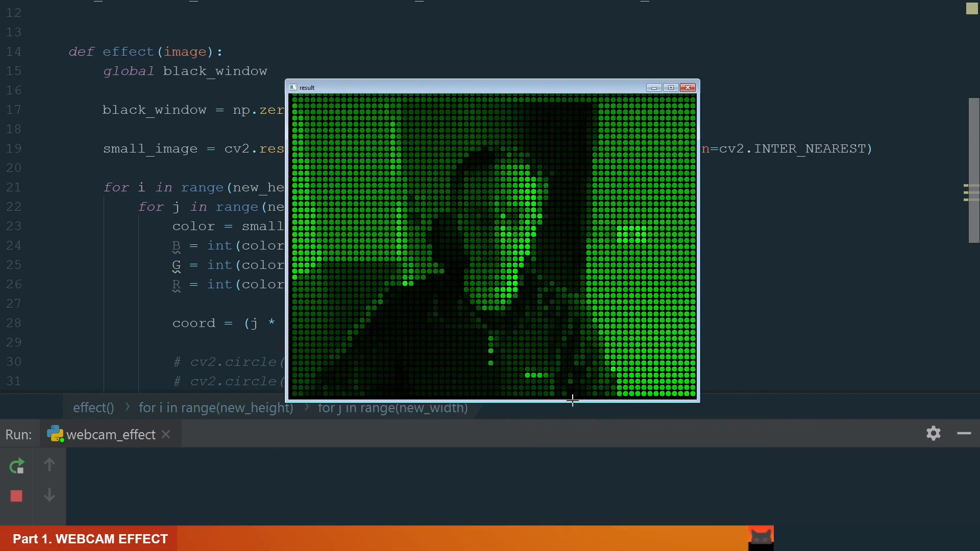
key("Escape")
Add a filled full-colour (B, G, R) circle variant, commenting the green one, and preview it
key("shift+Escape")
key("ctrl+d")
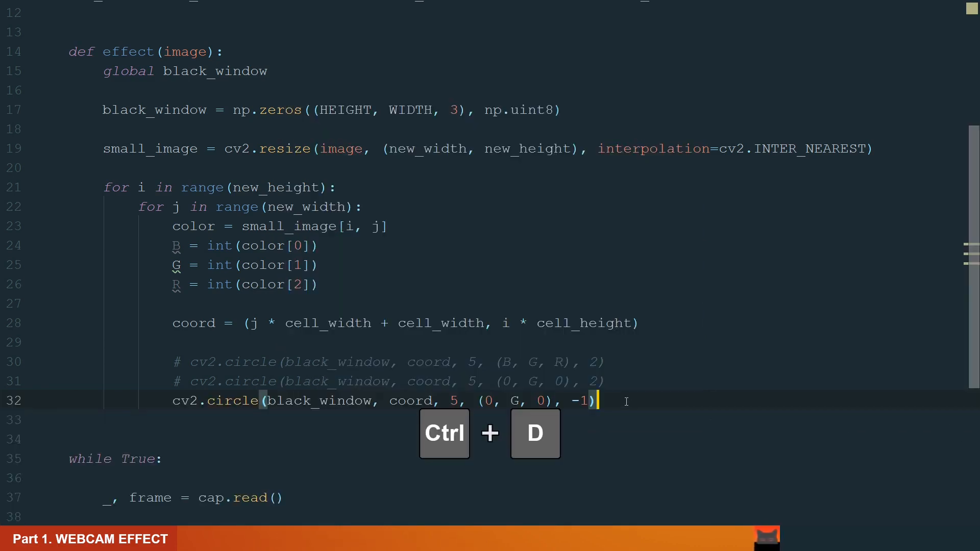
left_click(626, 402)
key("ctrl+slash")
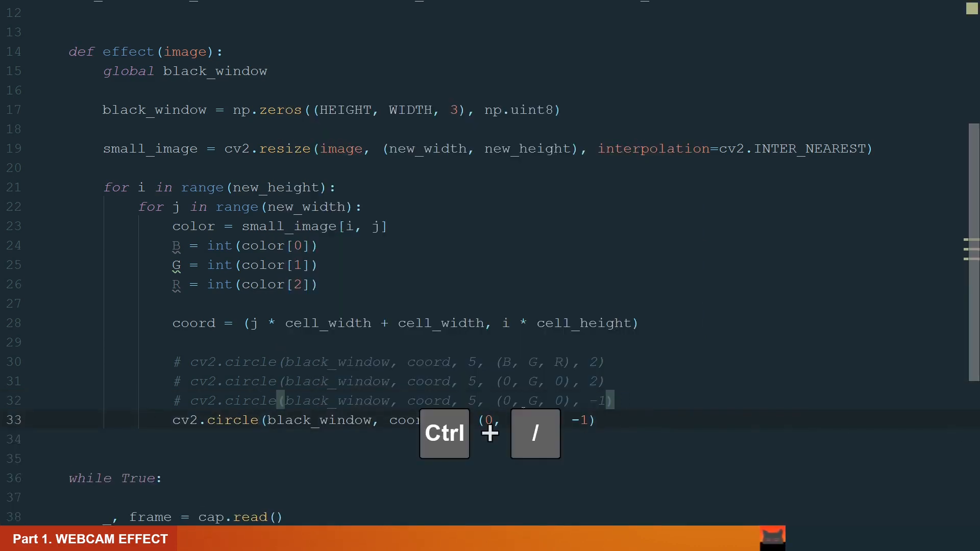
left_click(485, 420)
type("B")
double_click(542, 420)
type("R")
left_click(633, 420)
key("shift+F10")
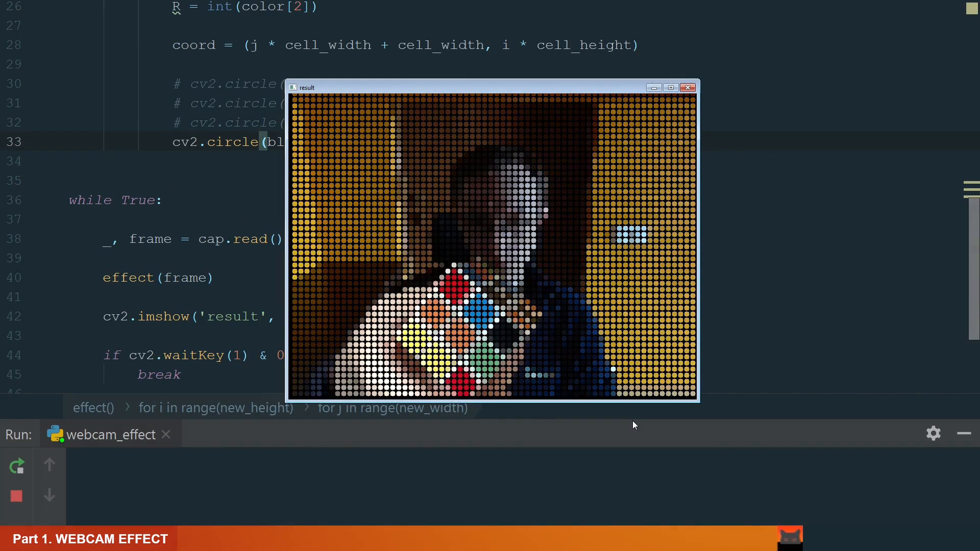
Comment out the filled colour circle and add a green cv2.line horizontal stroke of offset 8
key("Escape")
left_click(964, 434)
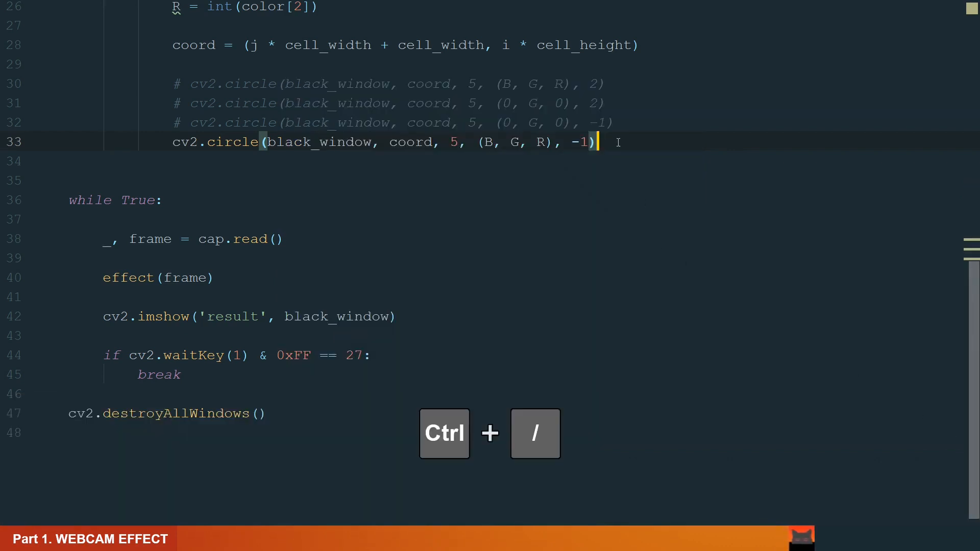
key("ctrl+slash")
key("Return")
key("Tab")
key("Tab")
key("Tab")
type("cv2.line(black_window, coord, (coord[0] + 8, coord[1]), (0, G, 0), 1")
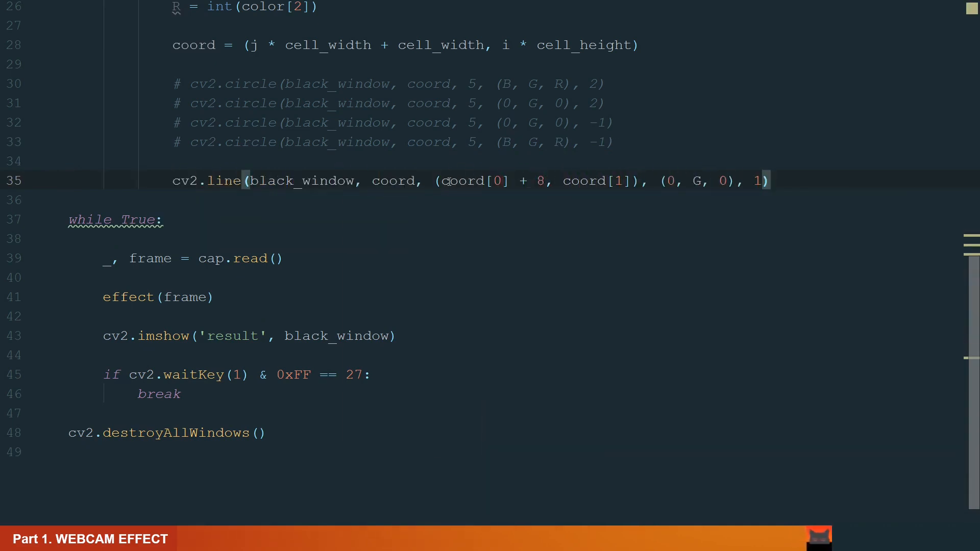
left_click(417, 181)
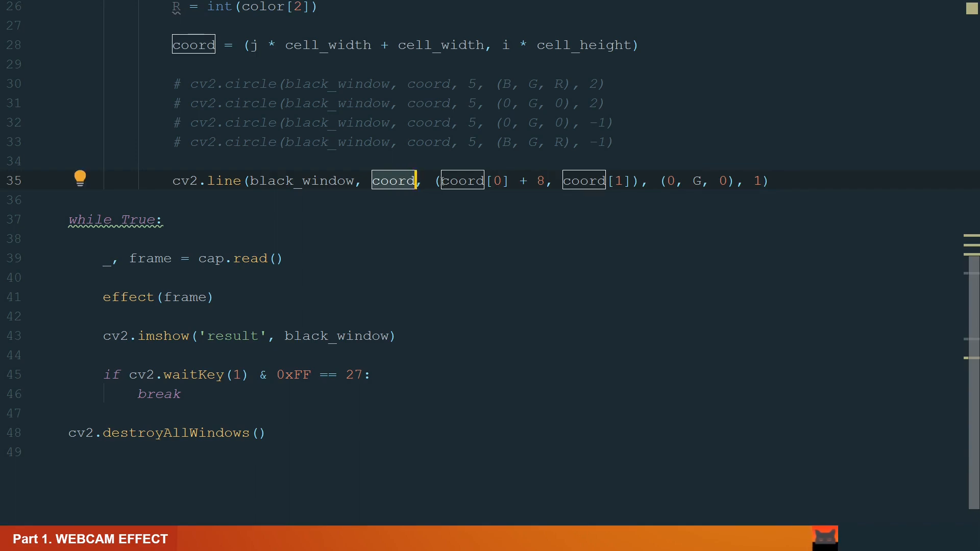
left_click(543, 182)
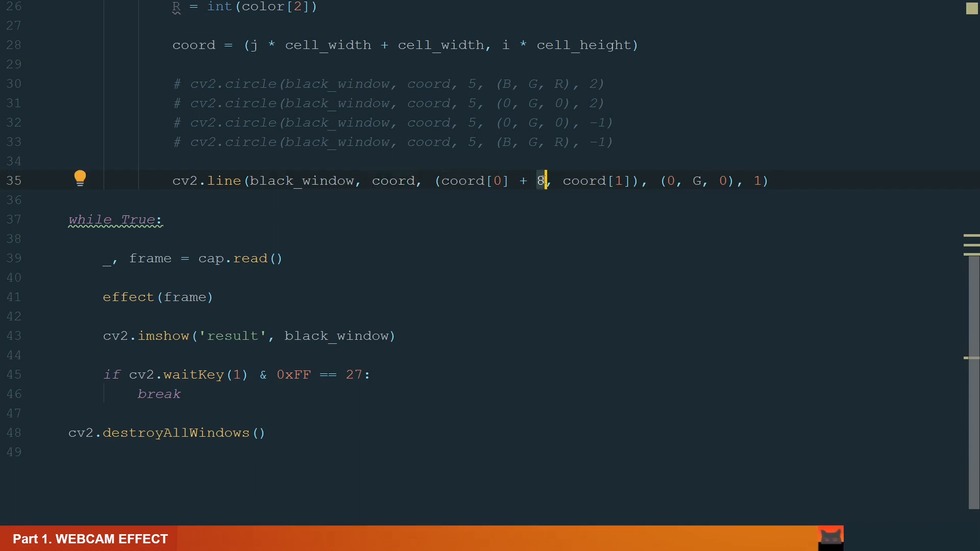
key("End")
Add the vertical green cv2.line stroke with offsets of 4 to complete the plus sign
key("Return")
type("cv2.line(black_window, (coord[0] + 4, coord[1] - 4), (coord[0] + 4, coord[1] + 4), (0, G, 0), 1)")
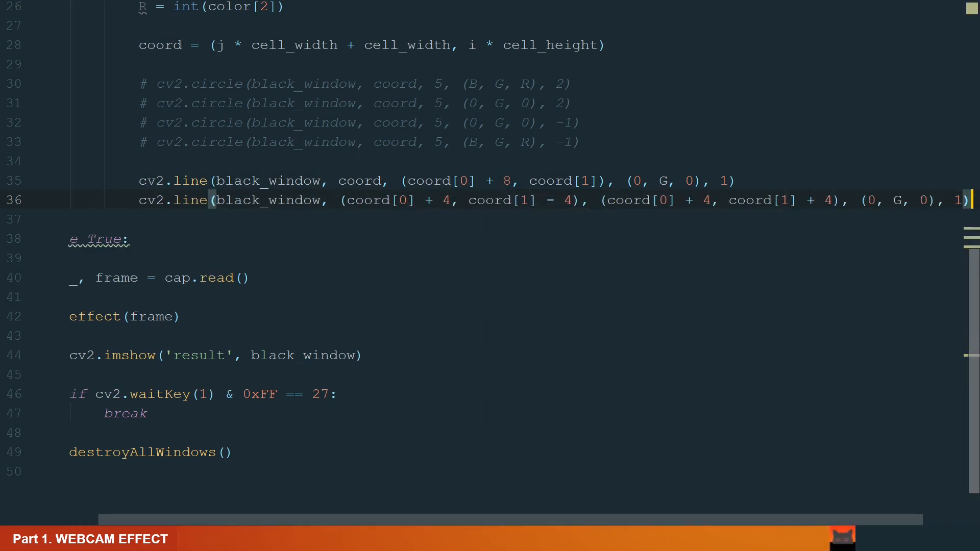
left_click(448, 200)
left_click(567, 200)
left_click(706, 200)
left_click(827, 201)
Preview the grid of green plus signs and close the webcam window
left_click(700, 237)
key("shift+F10")
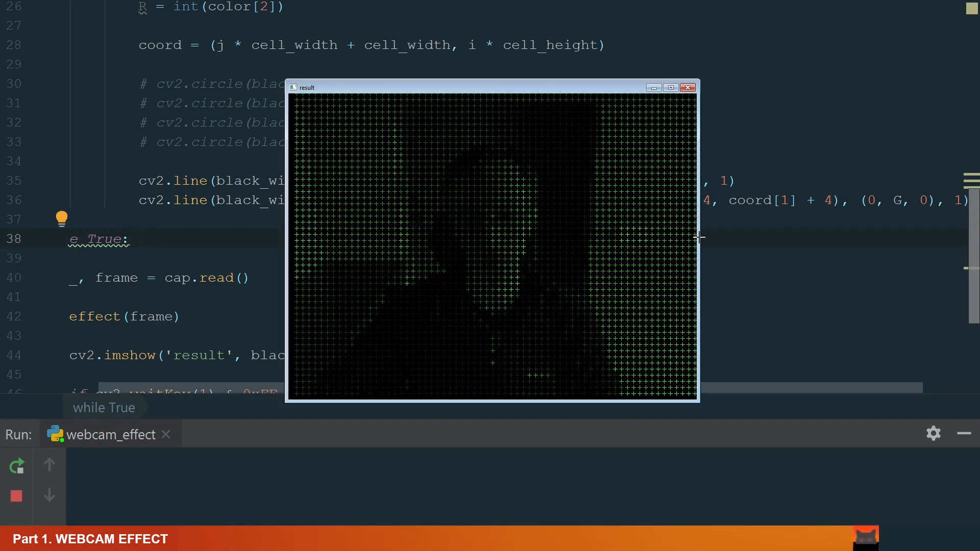
key("Escape")
left_click(741, 181)
Comment out both line calls and add a cv2.putText call drawing a green '+' per cell
key("ctrl+slash")
key("ctrl+slash")
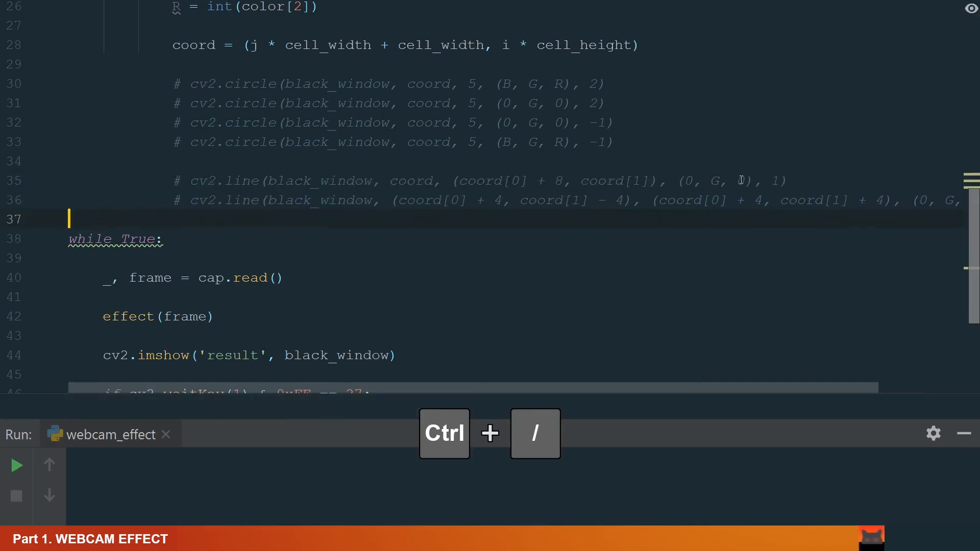
key("Return")
key("Up")
key("Return")
type("cv2.putText(black_window, '+', coord, font")
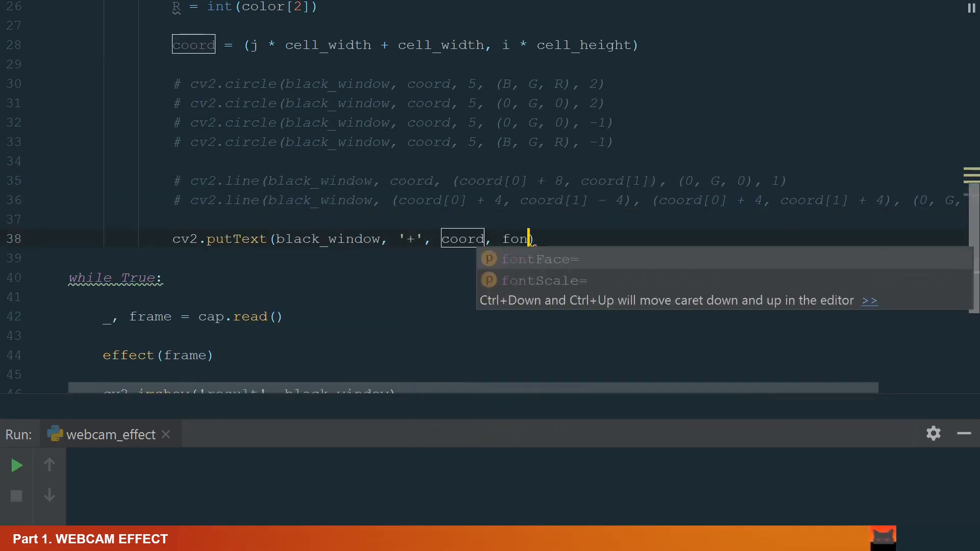
type(", 0.4, (0, G, 0), 1, cv2.LINE_AA")
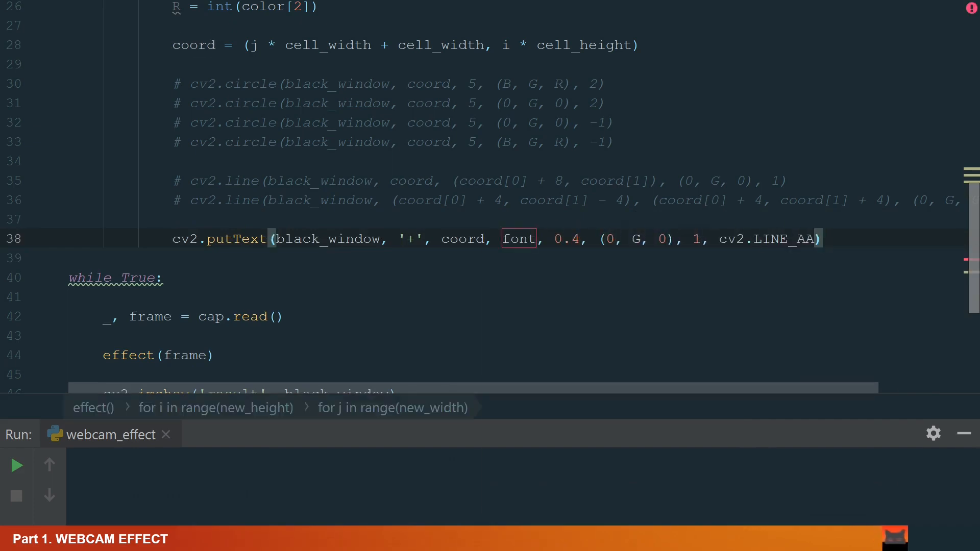
scroll(766, 158, "up", 7)
Define font = cv2.FONT_HERSHEY_SIMPLEX near the top and preview the plus-character grid
left_click(747, 124)
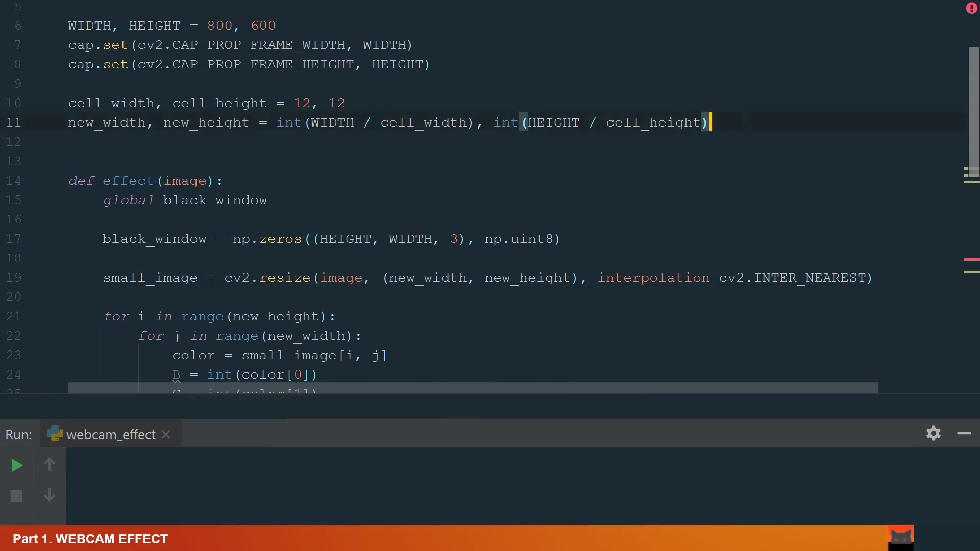
key("Return")
key("Return")
type("font = cv2.FONT_HERSHEY_SIM")
left_click(774, 198)
scroll(773, 197, "down", 2)
scroll(773, 197, "down", 7)
left_click(835, 162)
key("shift+F10")
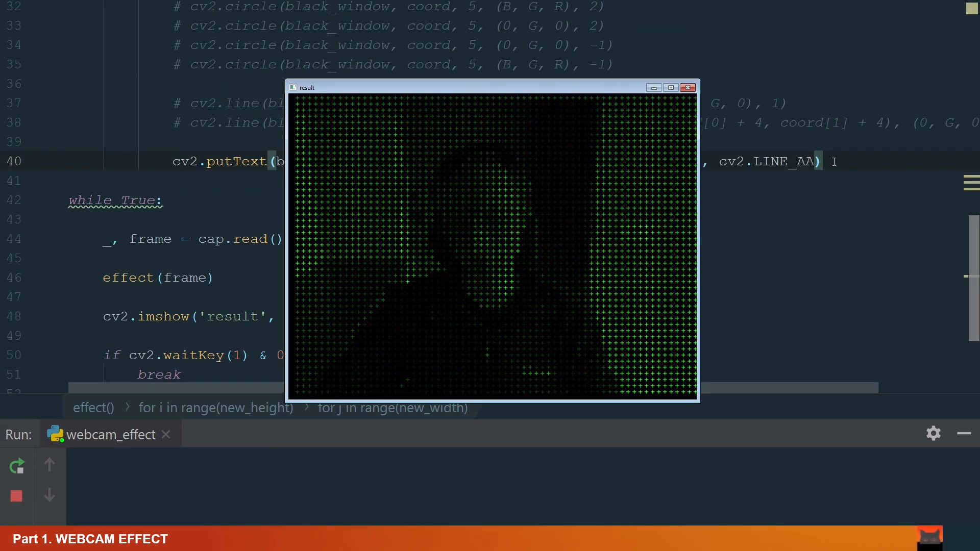
Change putText to draw 'X' in the cell's (B, G, R) colour and run the script
left_click(834, 161)
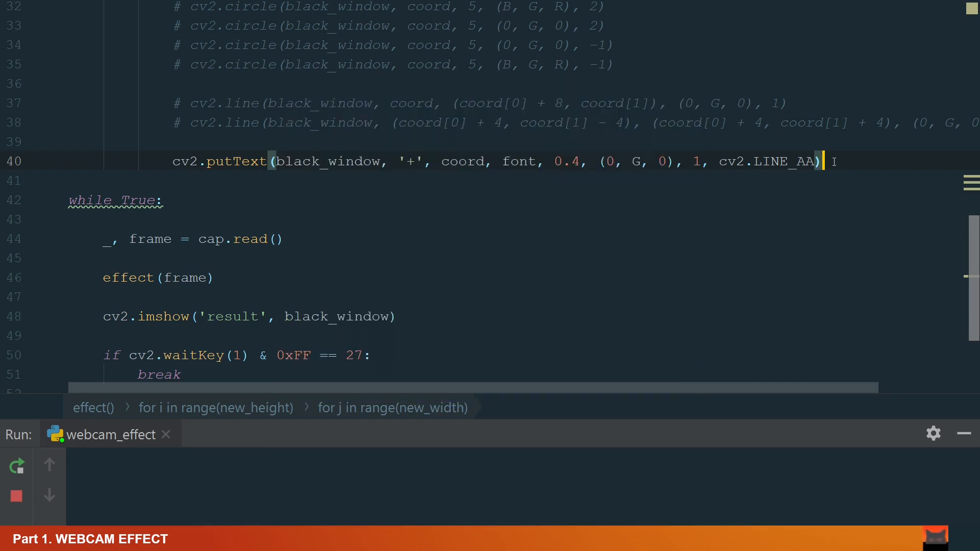
left_click(412, 161)
key("BackSpace")
type("X")
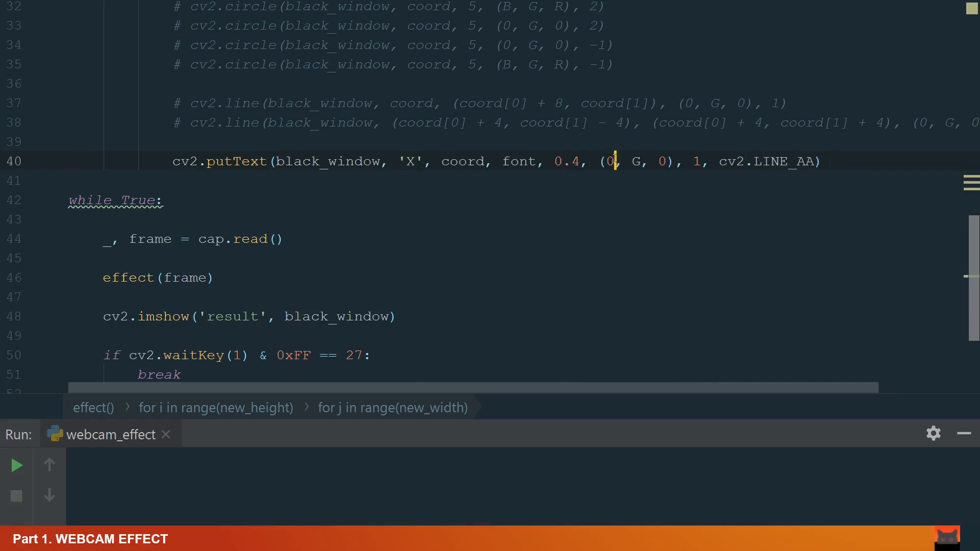
double_click(609, 160)
type("B")
double_click(663, 161)
type("R")
left_click(836, 161)
key("shift+F10")
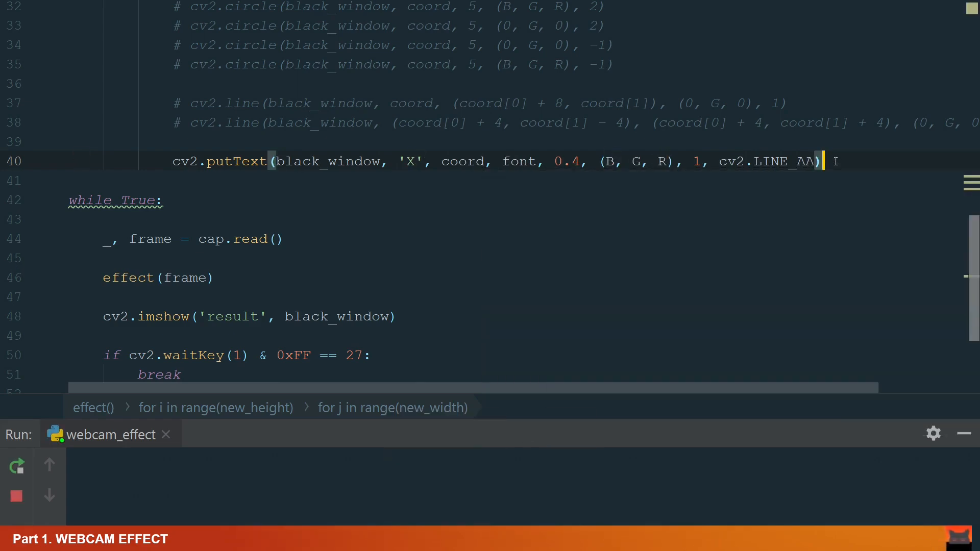